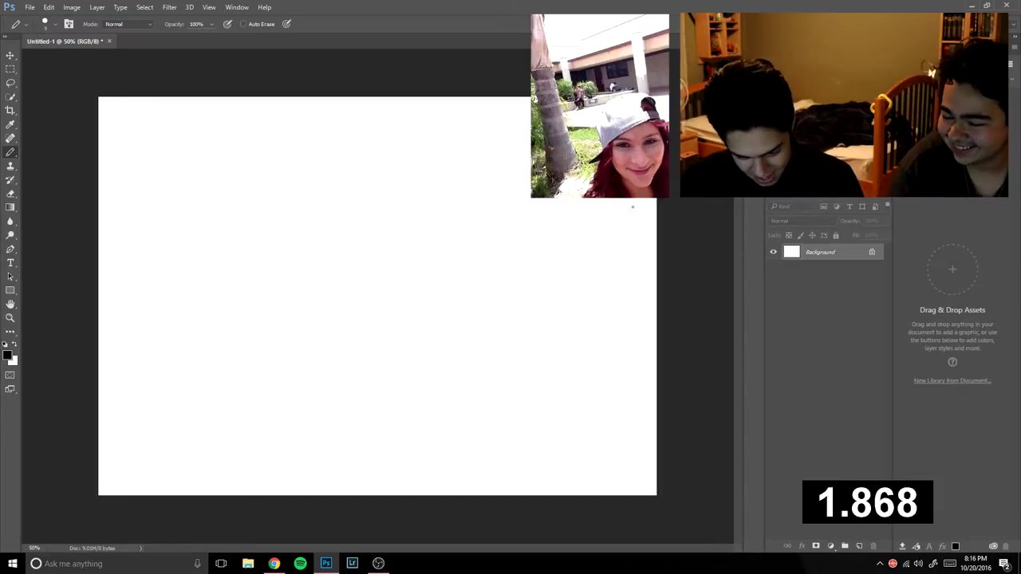
Sketch the backwards cap and the hair falling from under both sides.
drag(449, 234, 233, 285)
mouse_move(449, 234)
mouse_down()
mouse_move(438, 203)
mouse_move(343, 165)
mouse_move(261, 226)
mouse_move(272, 269)
mouse_up()
mouse_move(410, 240)
mouse_down()
mouse_move(409, 227)
mouse_move(341, 235)
mouse_move(343, 252)
mouse_up()
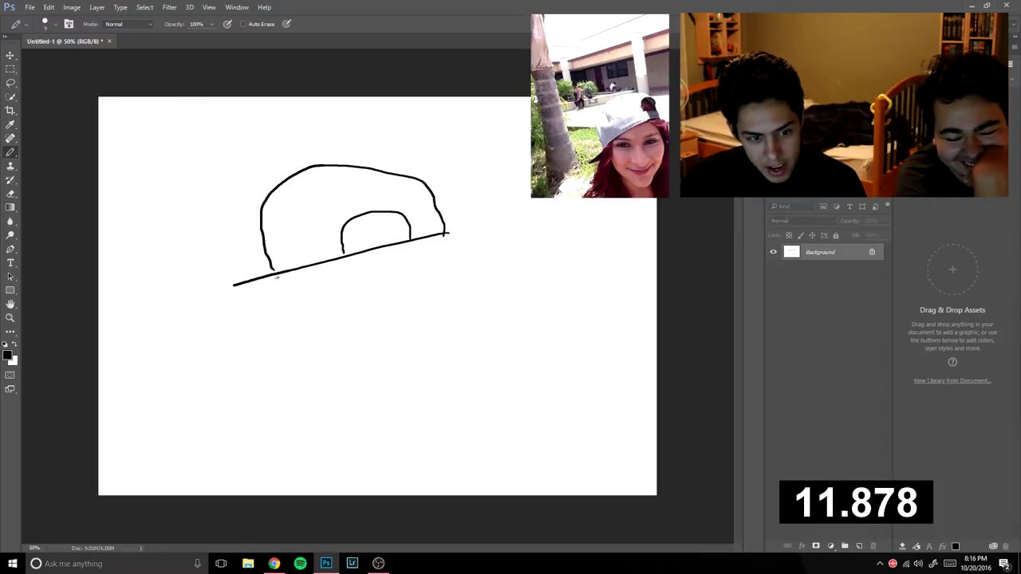
drag(275, 274, 248, 325)
drag(185, 457, 175, 466)
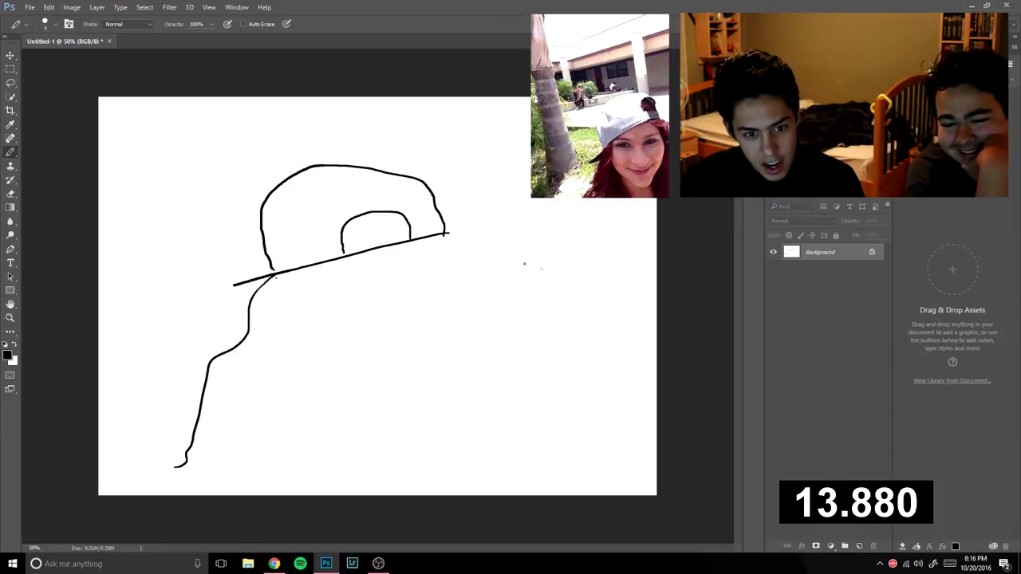
drag(481, 280, 482, 283)
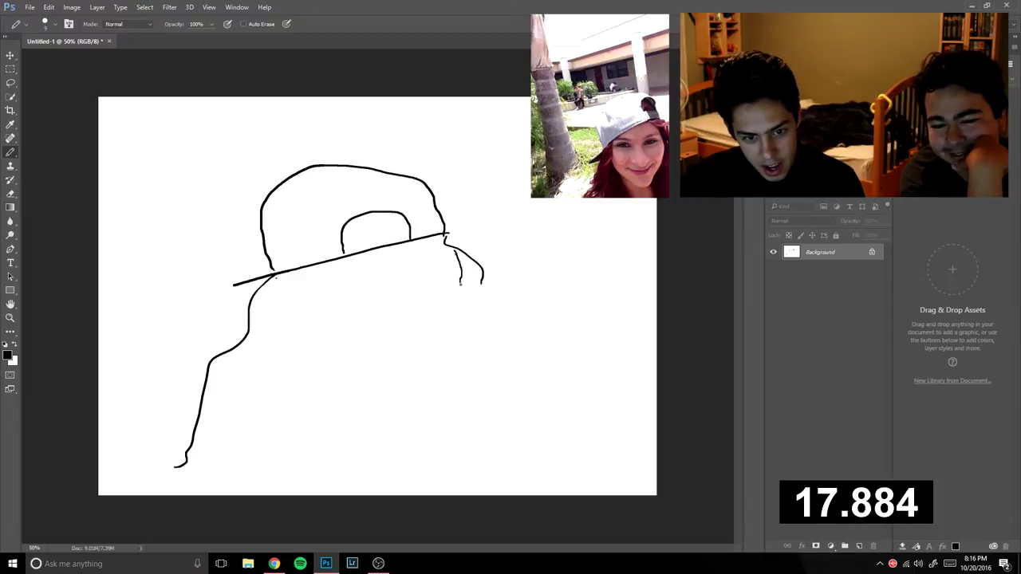
drag(460, 279, 474, 314)
Draw the face outline, nose, mouth, brows and both eyes.
mouse_move(387, 394)
mouse_down()
mouse_move(374, 397)
mouse_move(312, 358)
mouse_move(276, 273)
mouse_up()
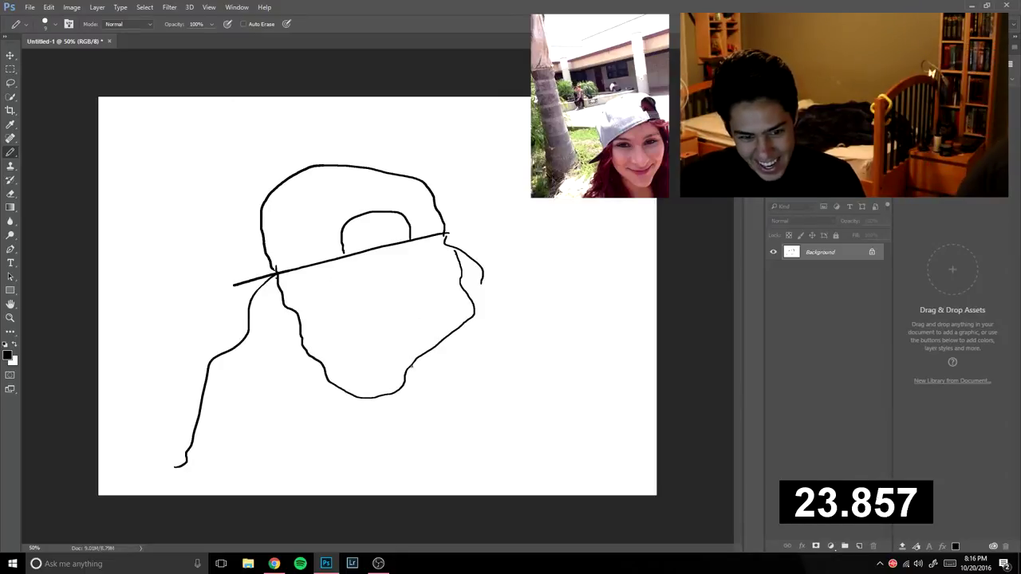
drag(379, 280, 361, 318)
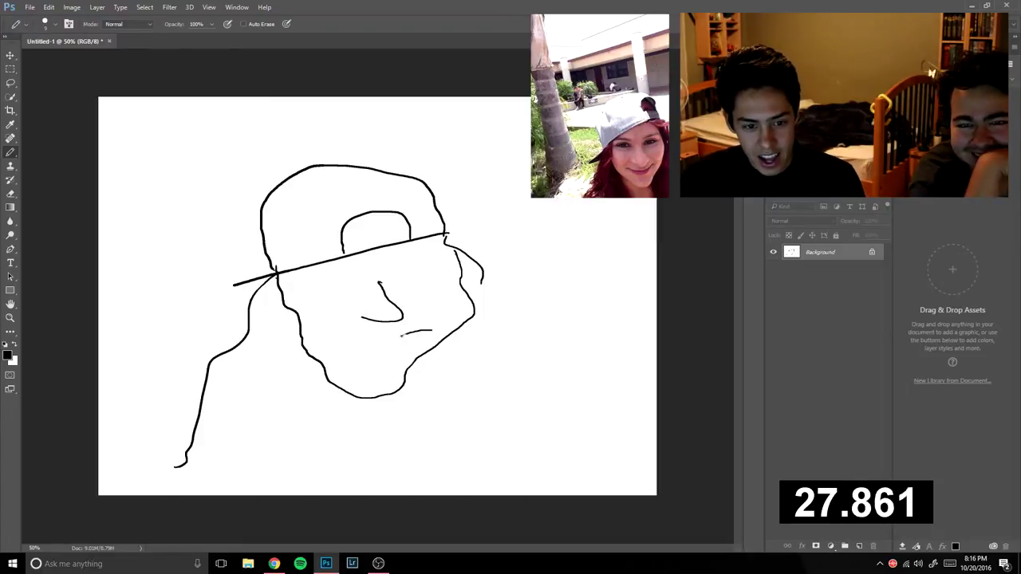
drag(401, 335, 332, 332)
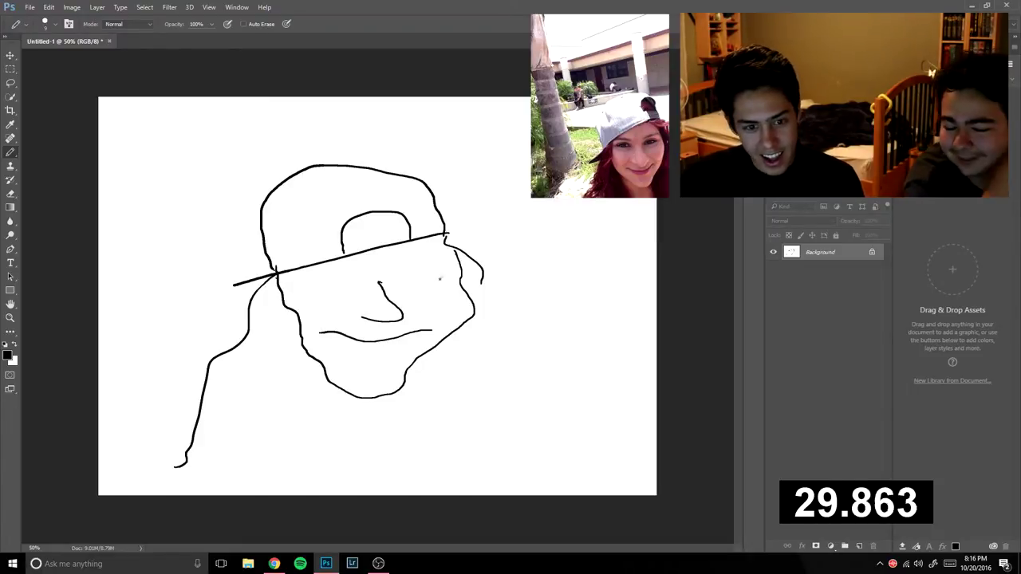
drag(435, 262, 452, 255)
mouse_move(320, 273)
mouse_down()
mouse_move(300, 277)
mouse_move(304, 292)
mouse_move(363, 289)
mouse_up()
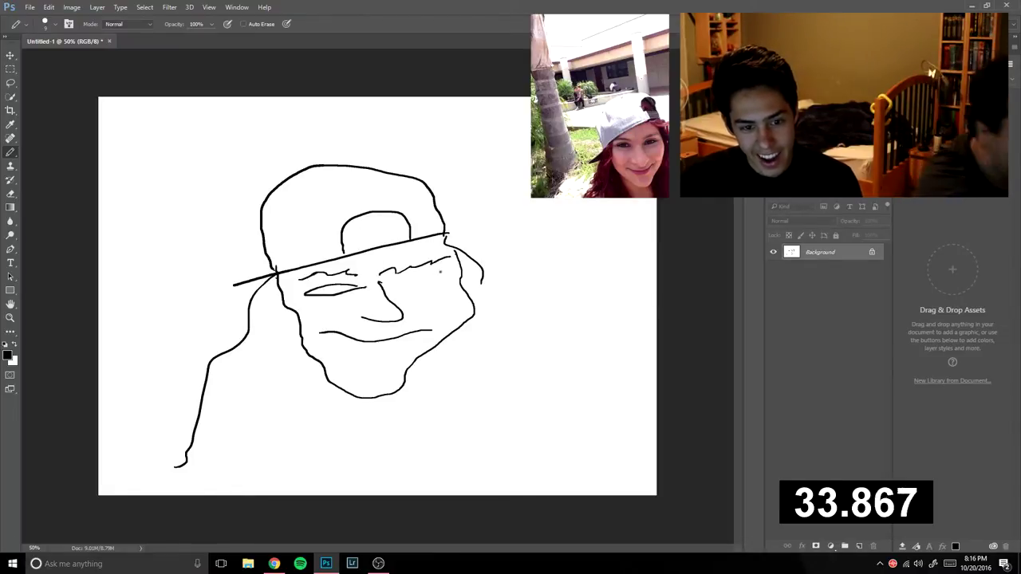
drag(439, 272, 441, 277)
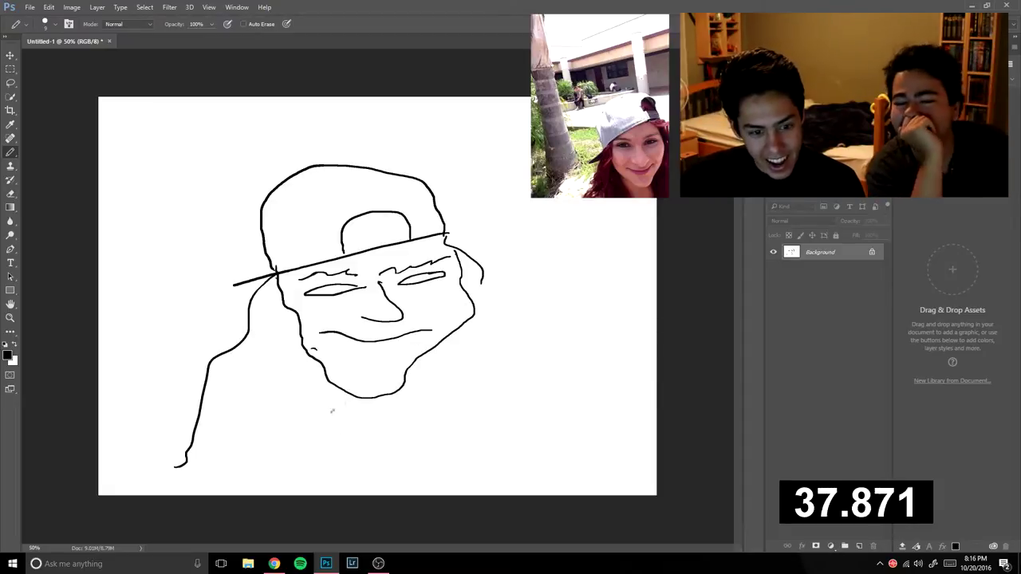
Add the neck, long flowing hair on the right, curls and an eye pupil.
drag(326, 369, 336, 443)
drag(421, 355, 471, 433)
drag(293, 370, 251, 445)
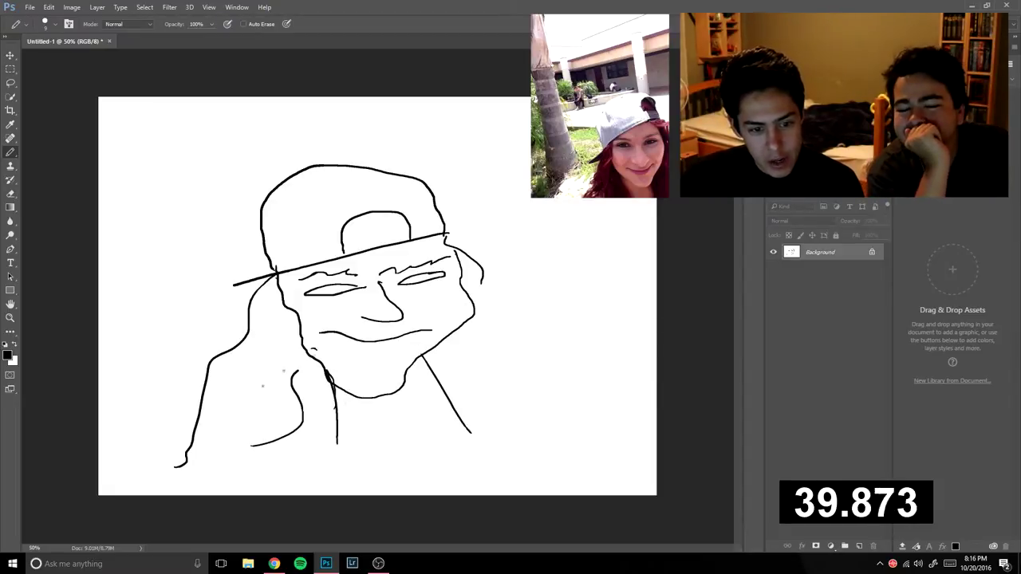
drag(312, 354, 267, 423)
drag(481, 280, 526, 409)
drag(431, 359, 487, 393)
drag(463, 321, 468, 410)
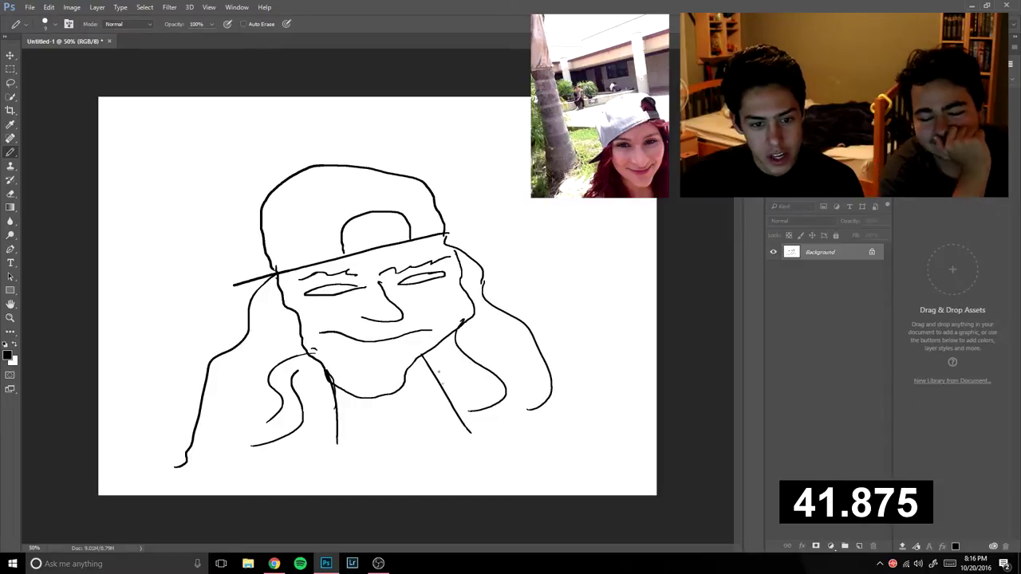
drag(411, 277, 418, 279)
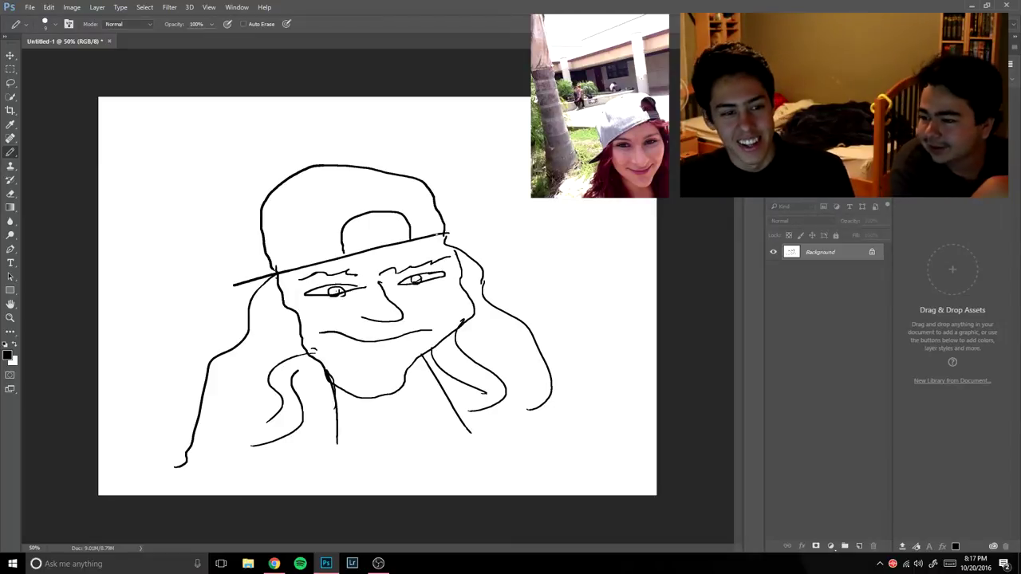
Create a new blank document from the File menu with default settings.
click(29, 8)
click(37, 18)
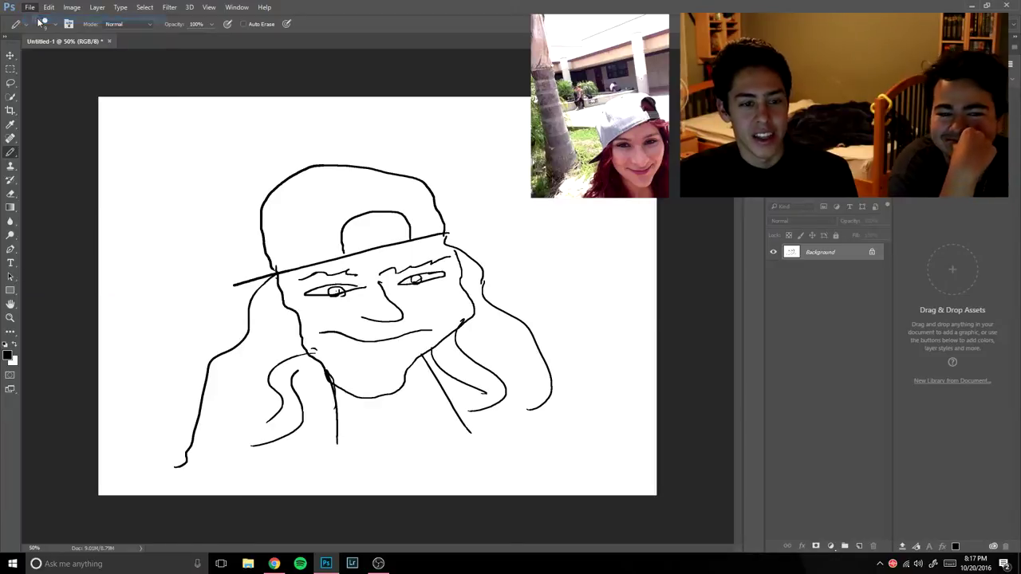
key(Return)
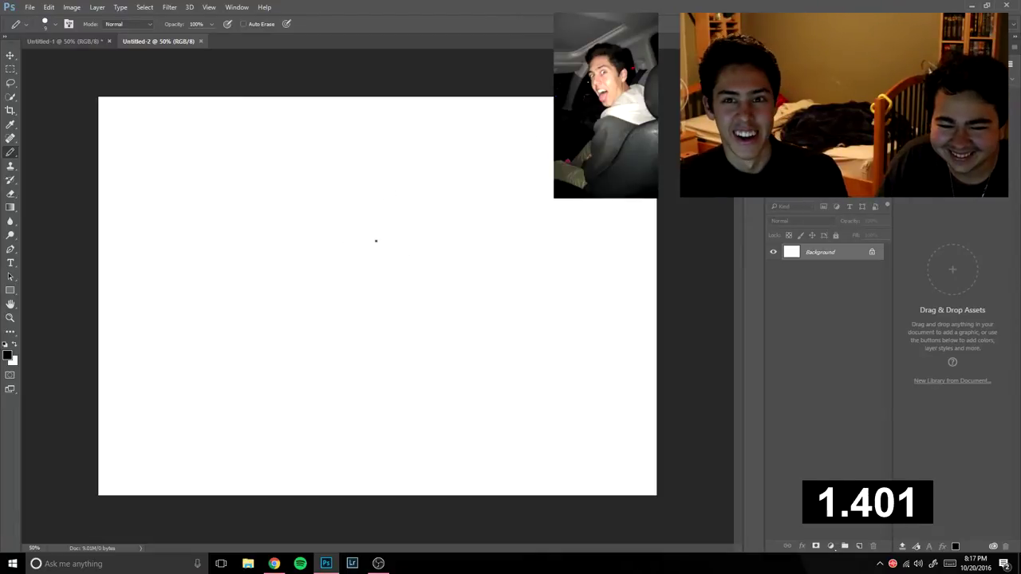
Draw the tongue and teeth bar, checking the brush size and hardness.
mouse_move(376, 239)
mouse_down()
mouse_move(378, 266)
mouse_move(401, 247)
mouse_up()
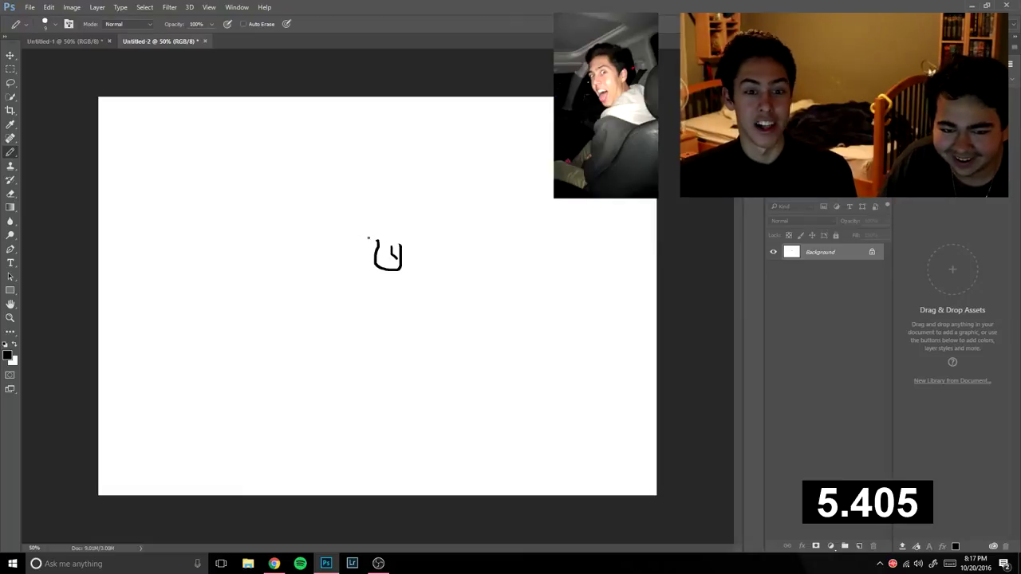
drag(409, 226, 369, 237)
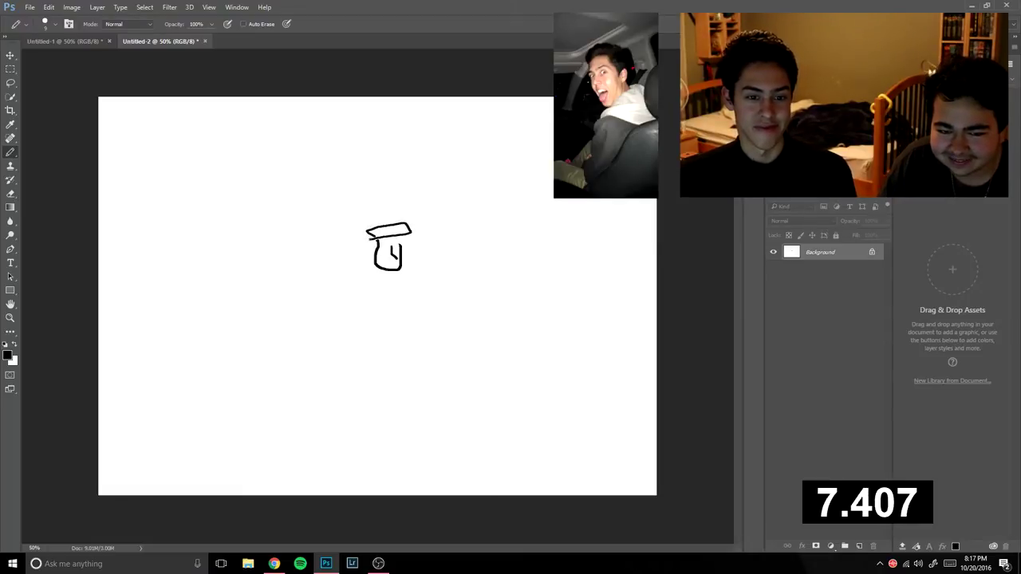
right_click(408, 254)
click(416, 248)
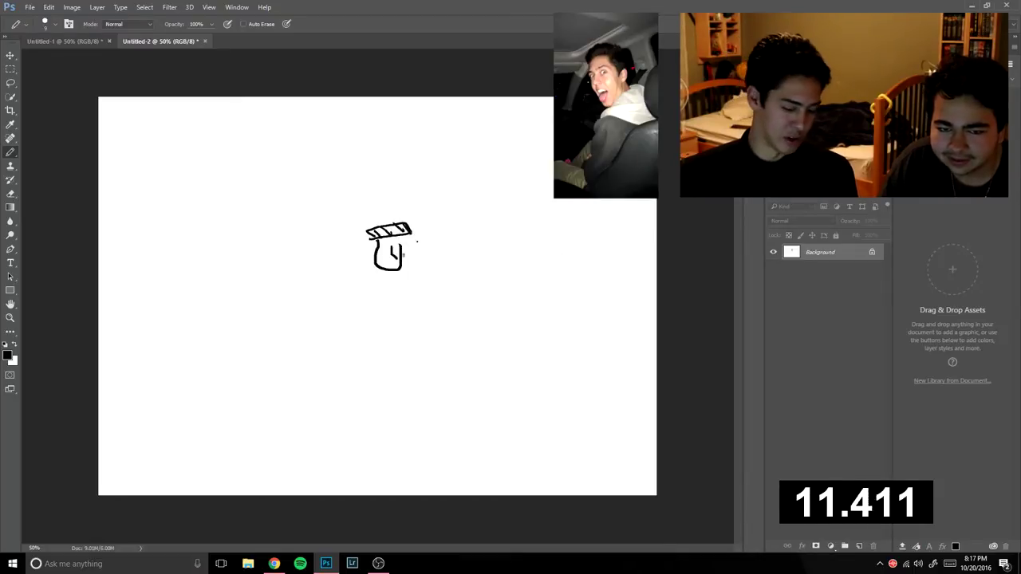
right_click(405, 257)
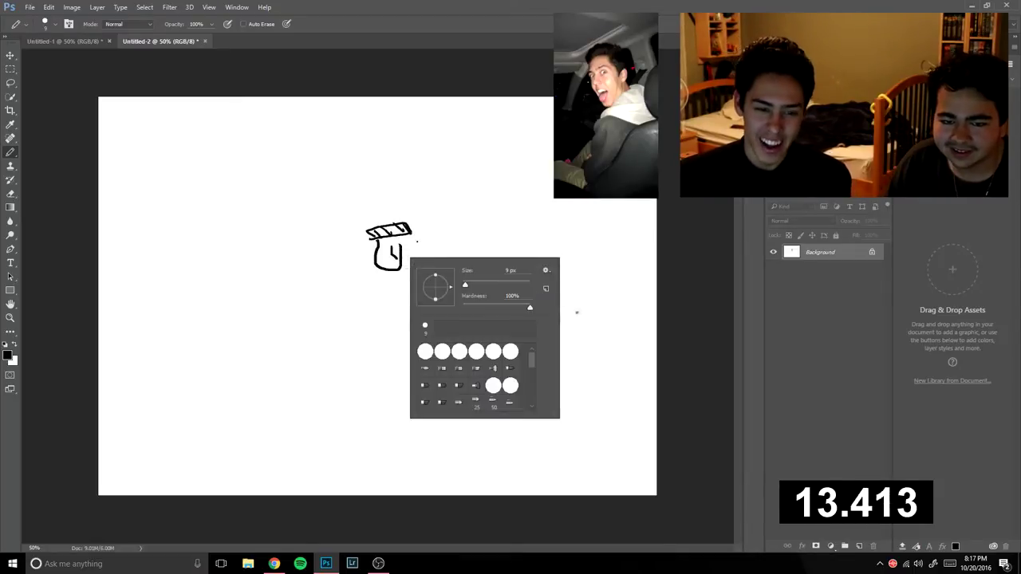
key(Escape)
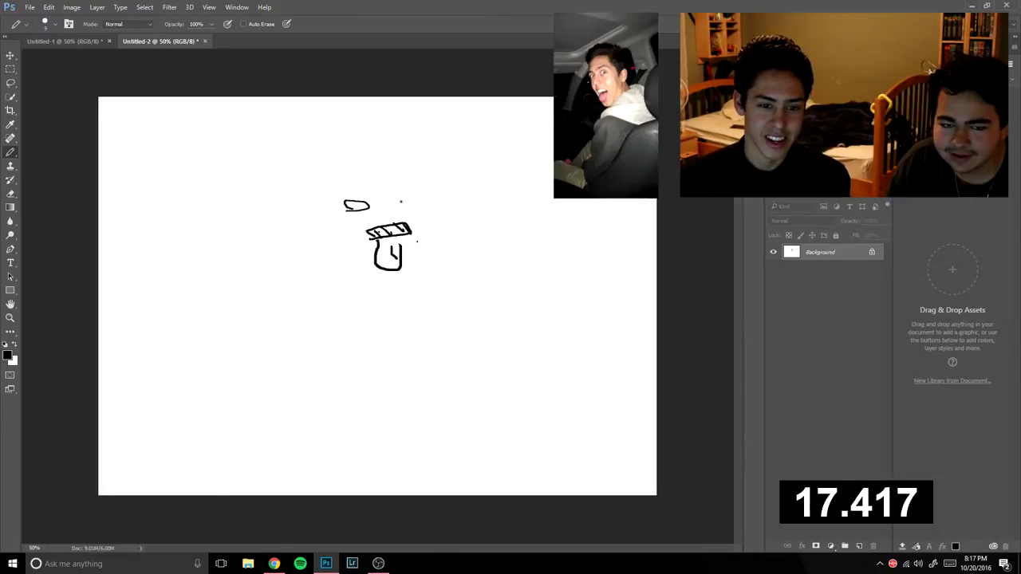
Add an oval eye, eyebrow, left cheek and jaw curving right.
drag(396, 198, 389, 202)
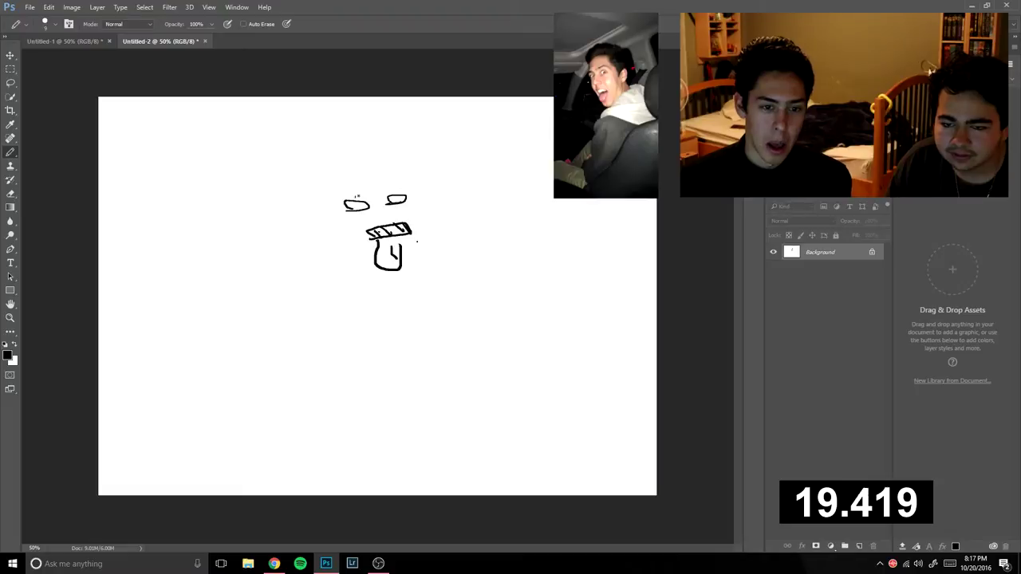
drag(384, 185, 407, 177)
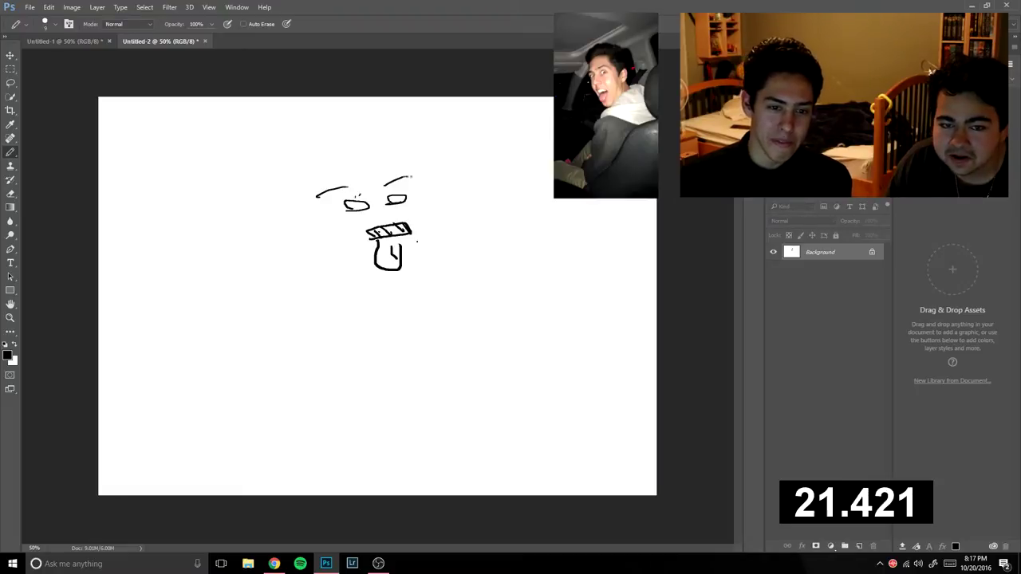
drag(315, 210, 338, 250)
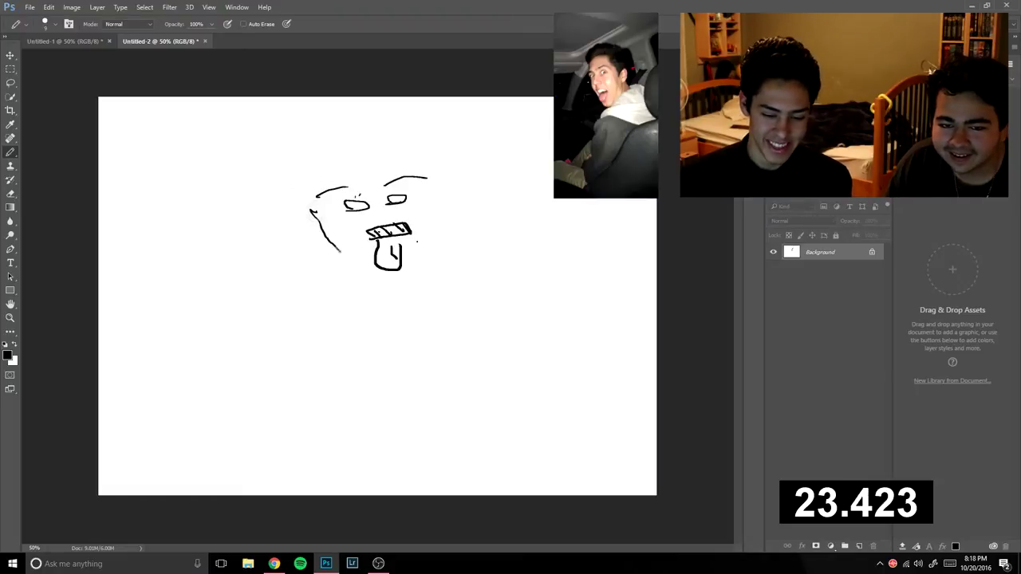
drag(417, 281, 456, 240)
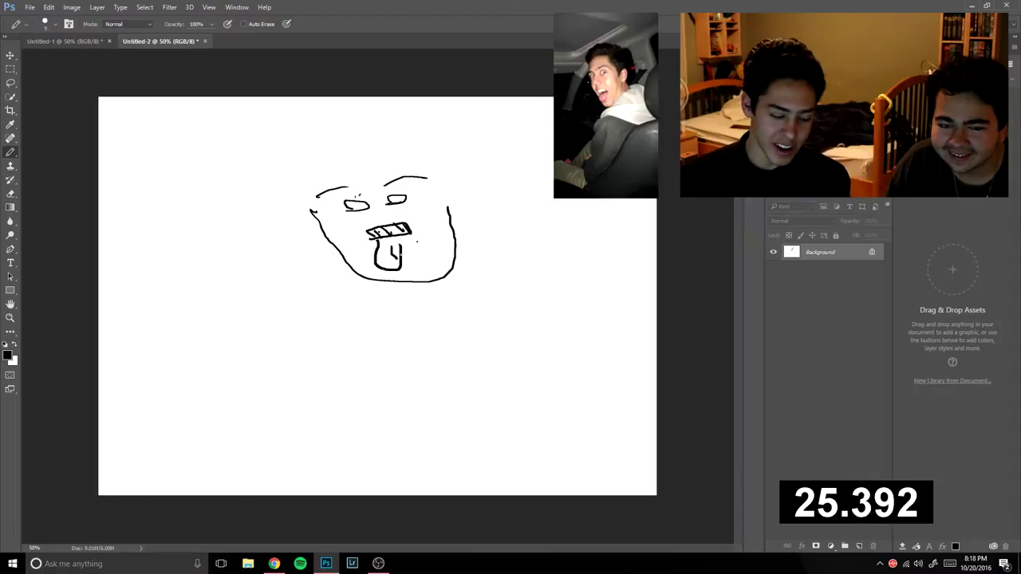
right_click(413, 250)
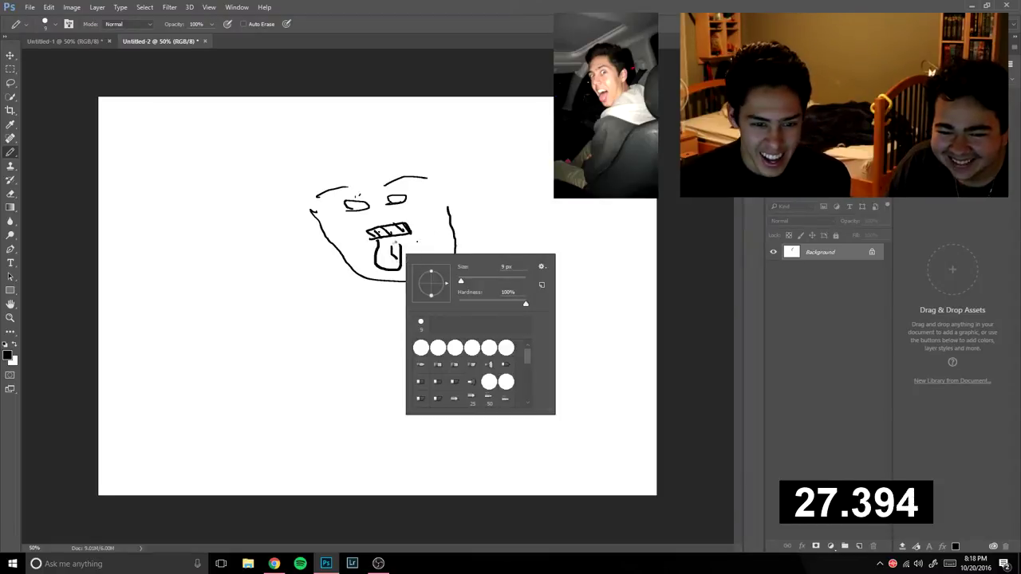
mouse_move(415, 263)
mouse_down()
mouse_move(435, 252)
mouse_move(399, 248)
mouse_up()
Draw the head's left side, a scribbled ear and curly hair on top.
mouse_move(297, 234)
mouse_down()
mouse_move(291, 209)
mouse_move(323, 169)
mouse_move(467, 169)
mouse_move(437, 220)
mouse_up()
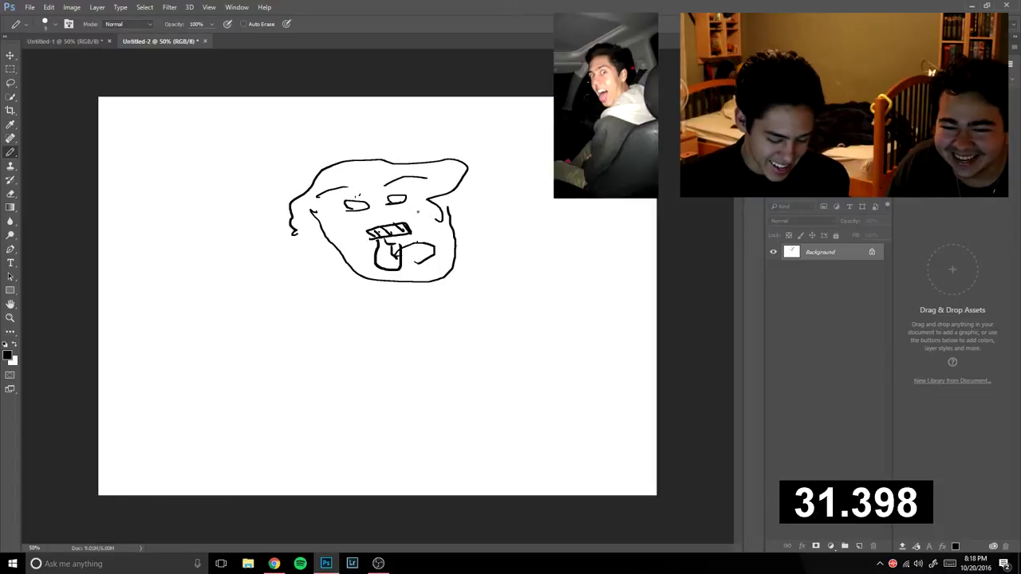
drag(315, 212, 284, 157)
mouse_move(297, 196)
mouse_down()
mouse_move(339, 183)
mouse_move(367, 152)
mouse_move(390, 153)
mouse_move(458, 164)
mouse_move(443, 215)
mouse_up()
mouse_move(427, 172)
mouse_down()
mouse_move(430, 183)
mouse_move(395, 185)
mouse_up()
Sketch a wing extending right from the chin and the body and legs below.
drag(455, 272, 565, 231)
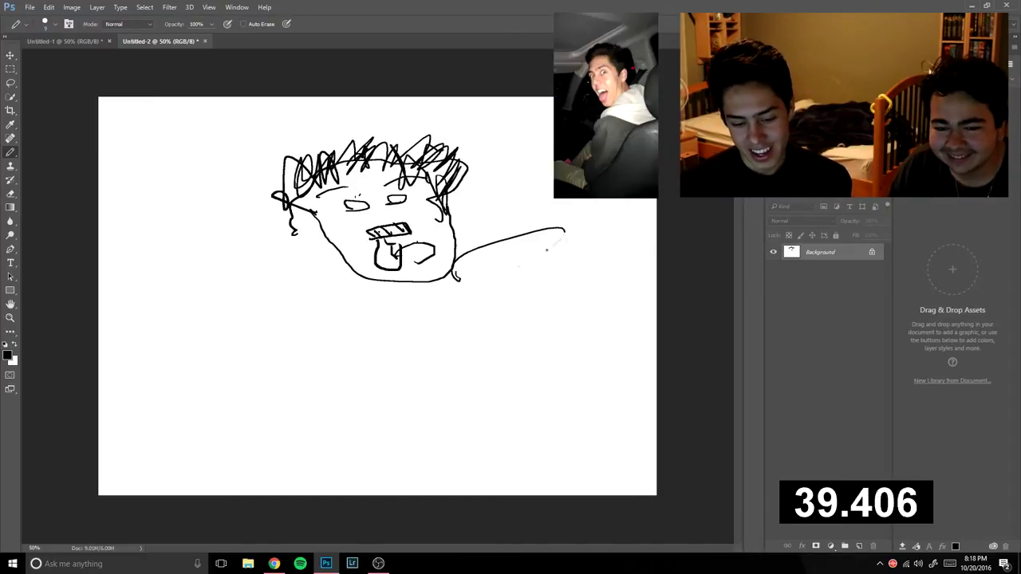
drag(482, 277, 541, 403)
drag(442, 318, 475, 367)
drag(352, 287, 473, 403)
drag(418, 309, 472, 399)
drag(471, 331, 519, 412)
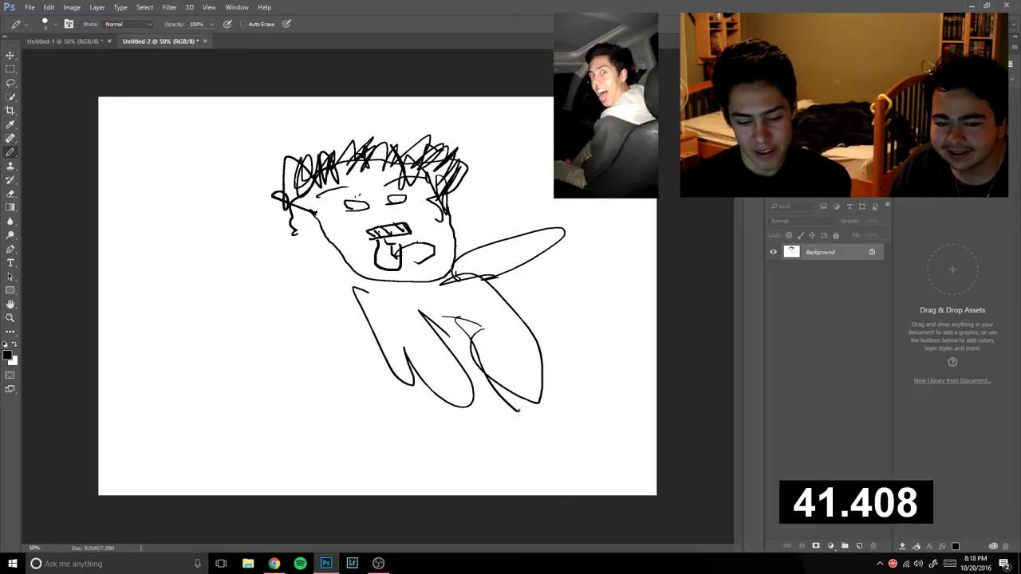
drag(423, 388, 450, 438)
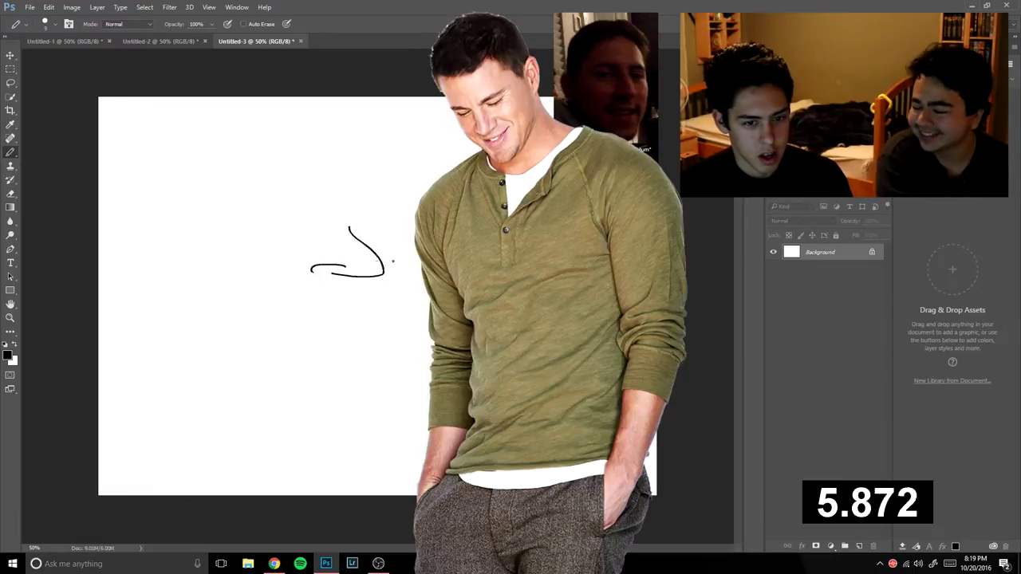
Extend the nose base with a wavy stroke and nostril hook.
drag(378, 261, 401, 268)
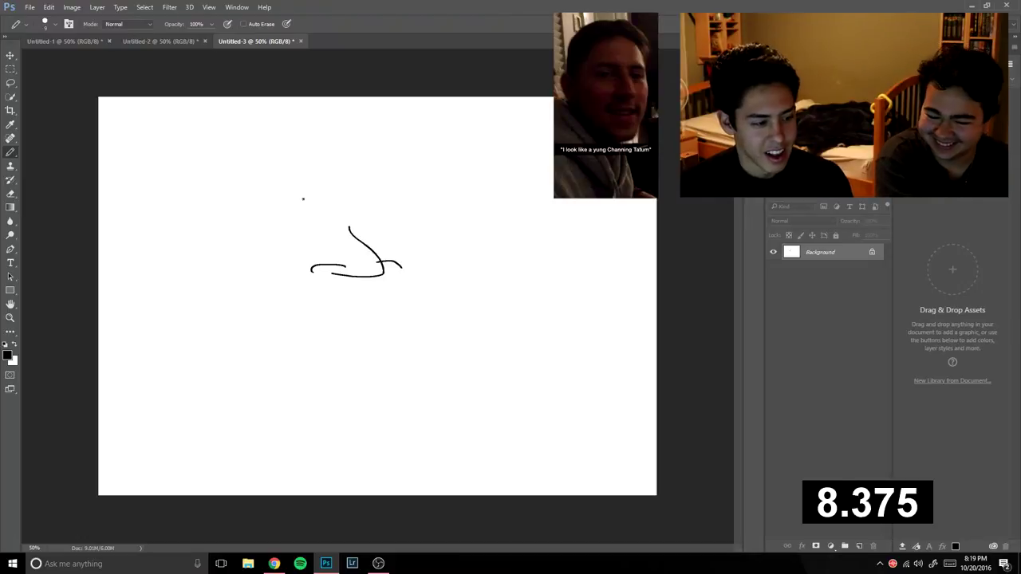
Draw both oval eyes, a wavy eyebrow, the hairline and the full face outline.
drag(290, 229, 337, 224)
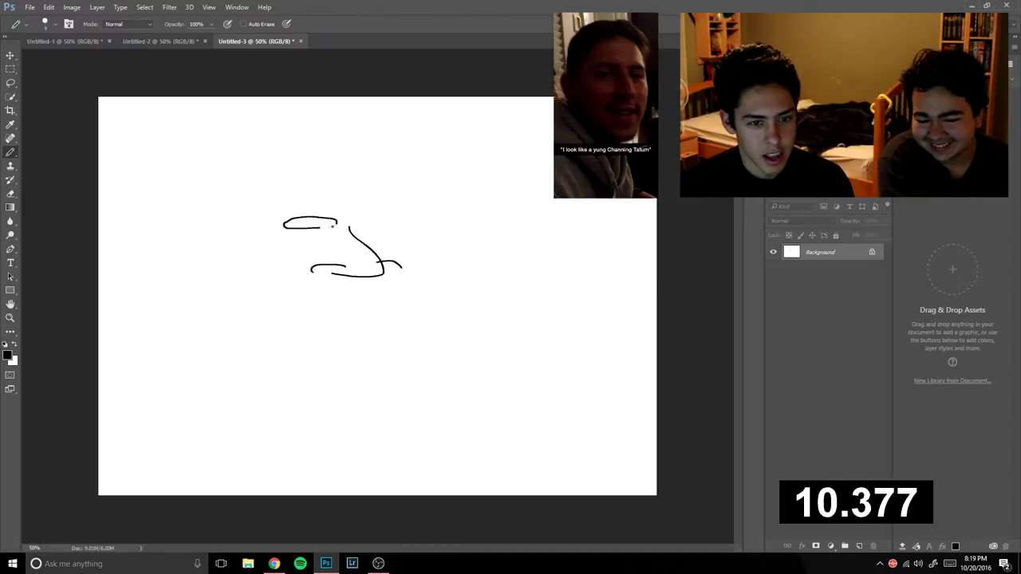
drag(415, 223, 379, 214)
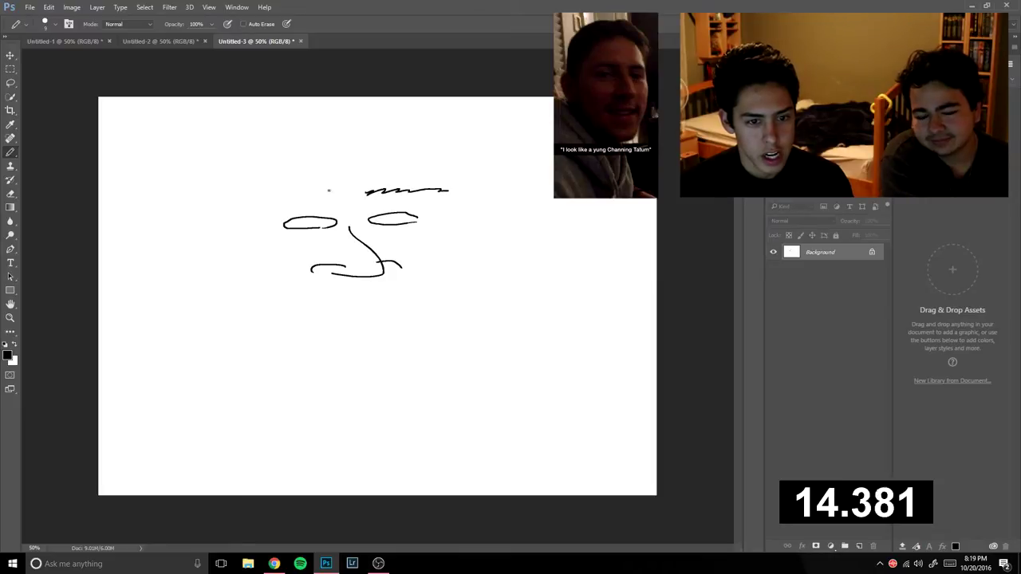
drag(316, 194, 277, 200)
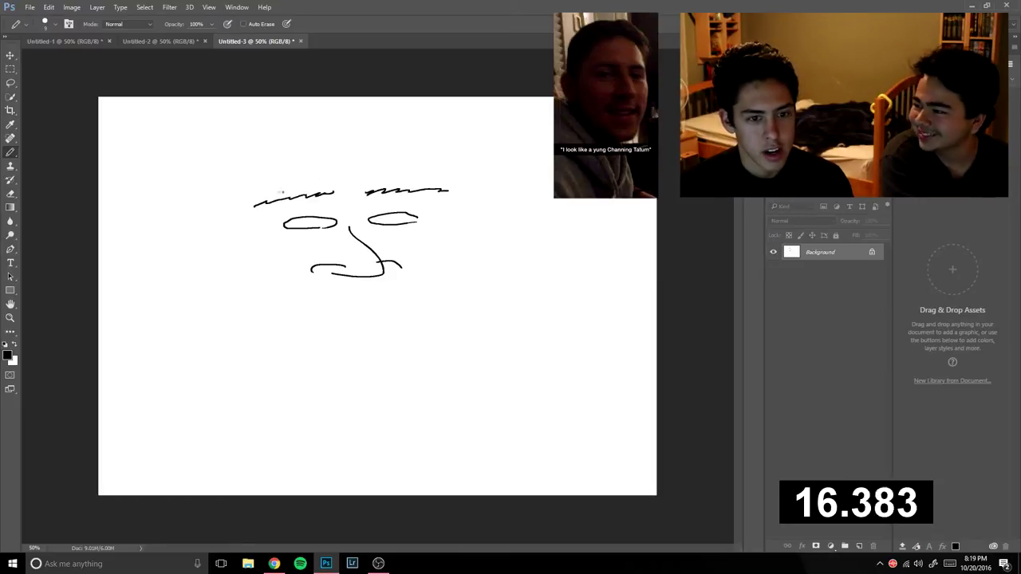
drag(300, 157, 396, 135)
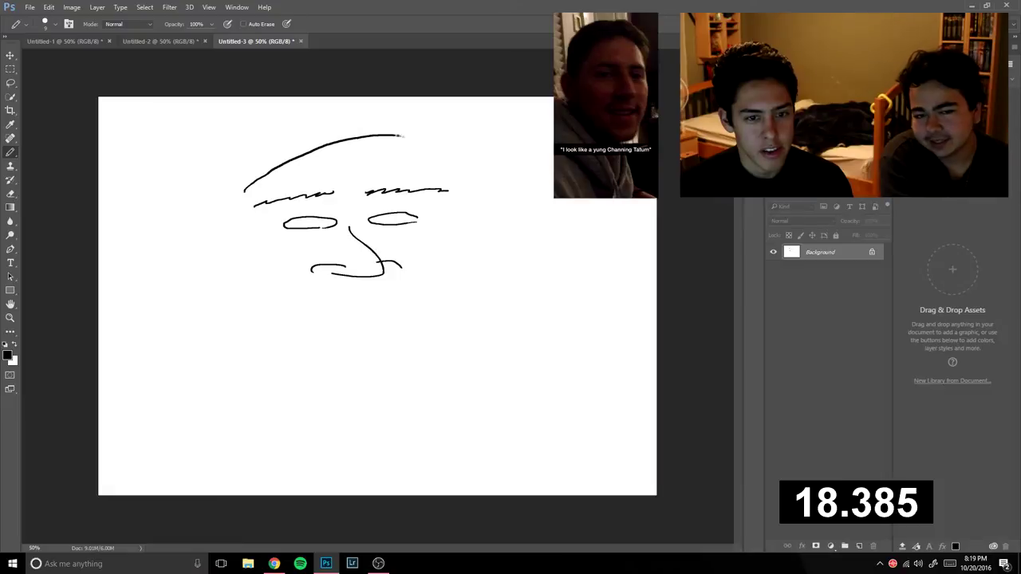
mouse_move(465, 200)
mouse_down()
mouse_move(461, 272)
mouse_move(415, 339)
mouse_up()
drag(349, 372, 266, 299)
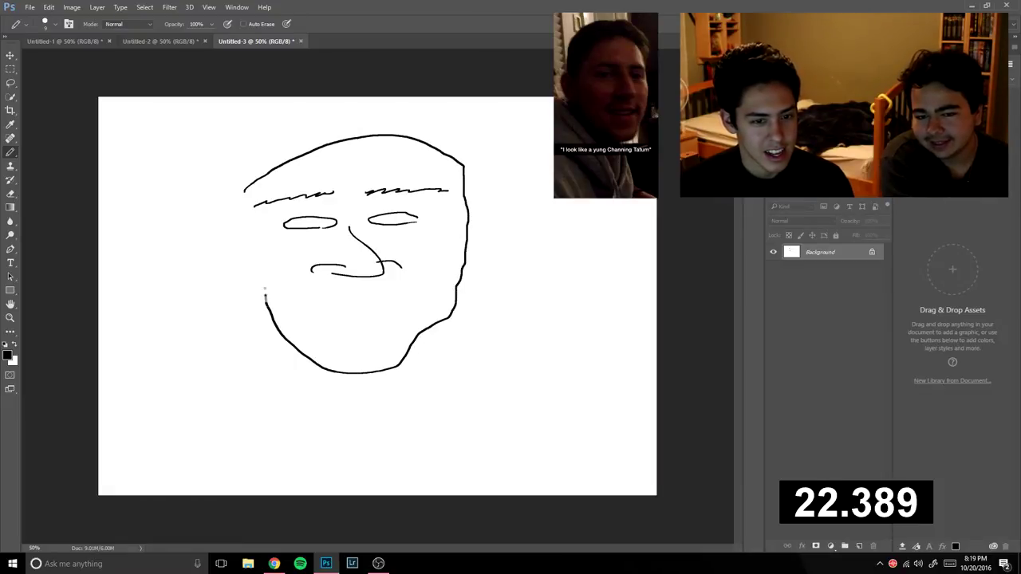
drag(249, 214, 245, 190)
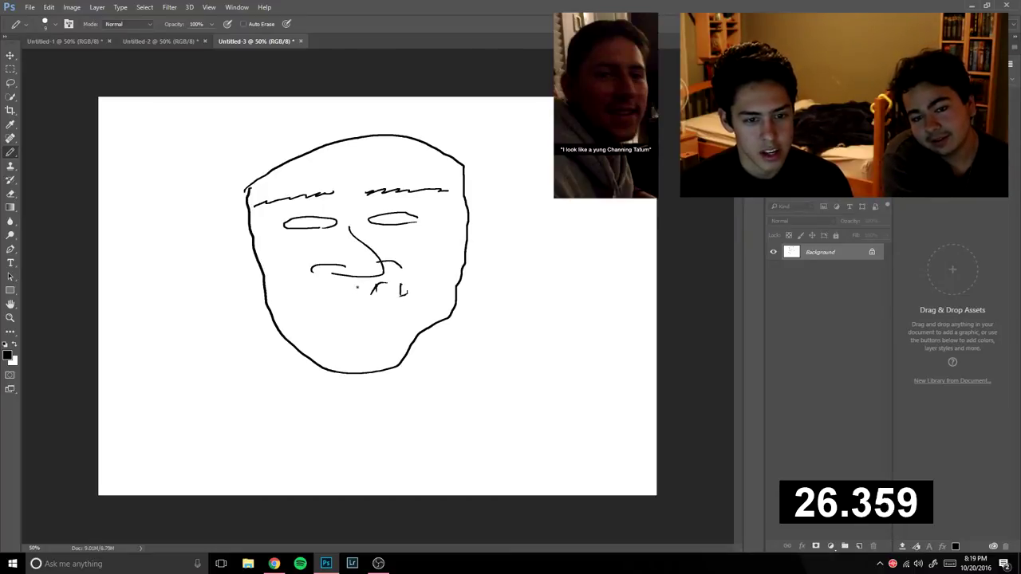
Add beard stubble marks around the mouth and a stroke below.
drag(327, 289, 308, 299)
drag(381, 283, 391, 294)
drag(395, 286, 408, 290)
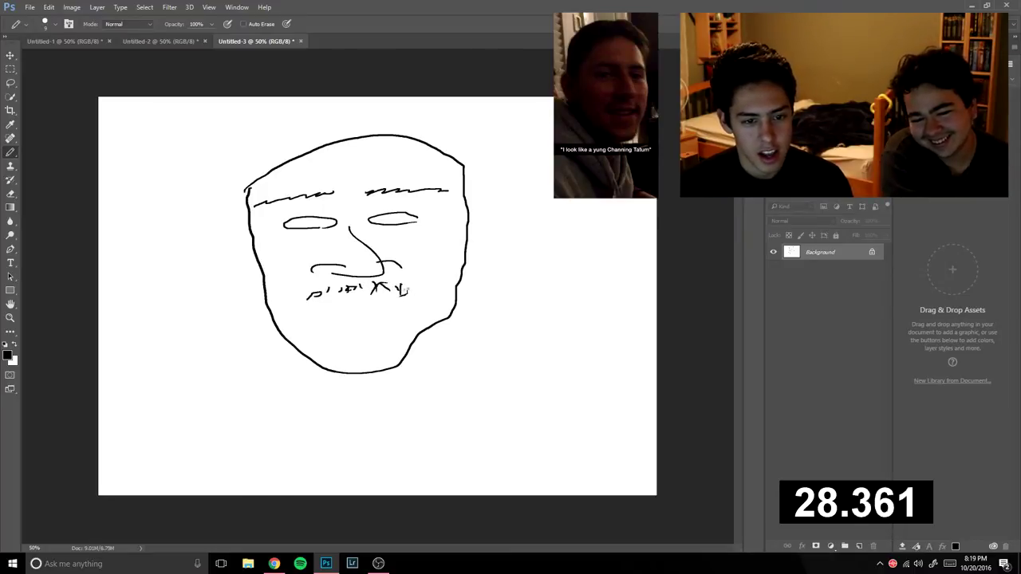
mouse_move(313, 313)
mouse_down()
mouse_move(347, 307)
mouse_move(354, 323)
mouse_move(351, 313)
mouse_up()
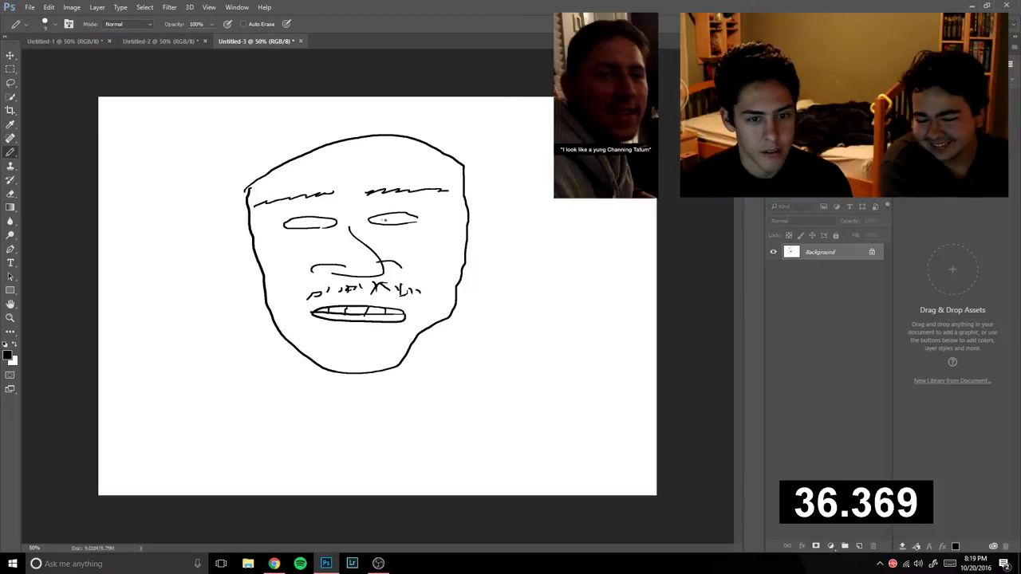
Add pupils to both eyes, both ears and scribbled hair across the top.
drag(385, 219, 403, 222)
drag(312, 223, 308, 225)
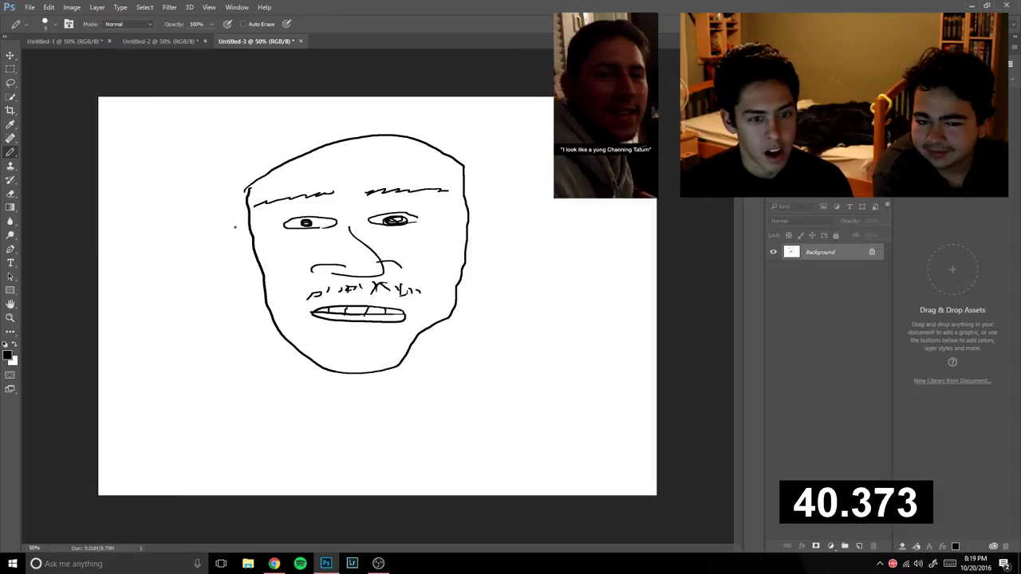
drag(243, 228, 261, 256)
mouse_move(245, 177)
mouse_down()
mouse_move(355, 132)
mouse_move(416, 128)
mouse_move(462, 128)
mouse_move(489, 149)
mouse_move(472, 166)
mouse_up()
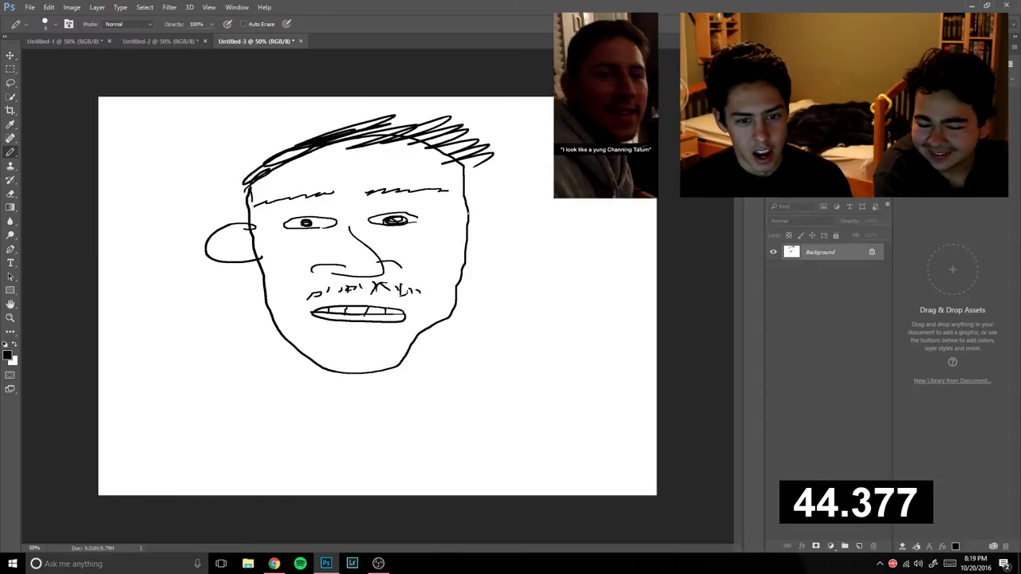
drag(469, 213, 437, 249)
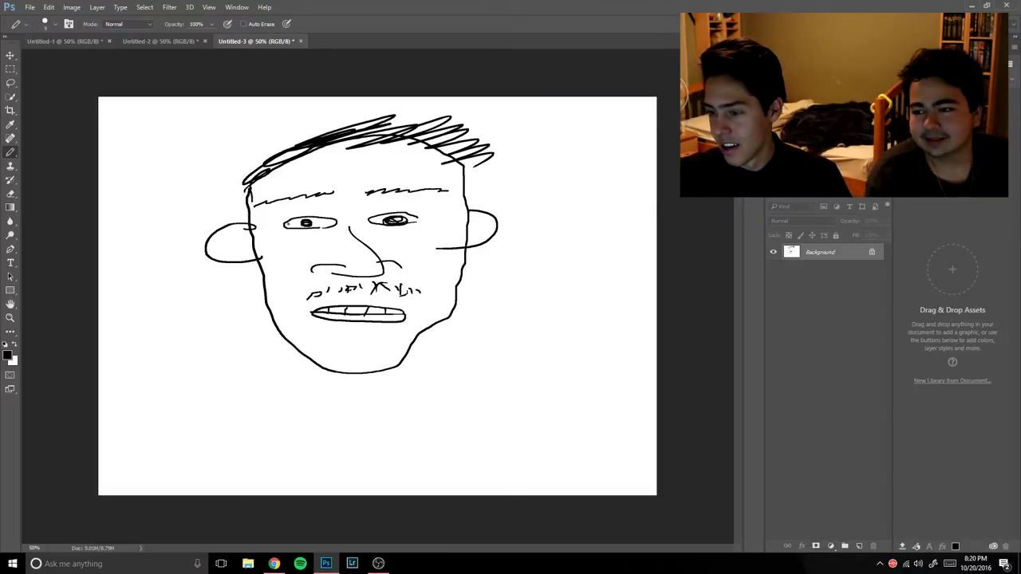
Create a new 2100×1500 px, 300 ppi white canvas.
click(24, 6)
click(44, 23)
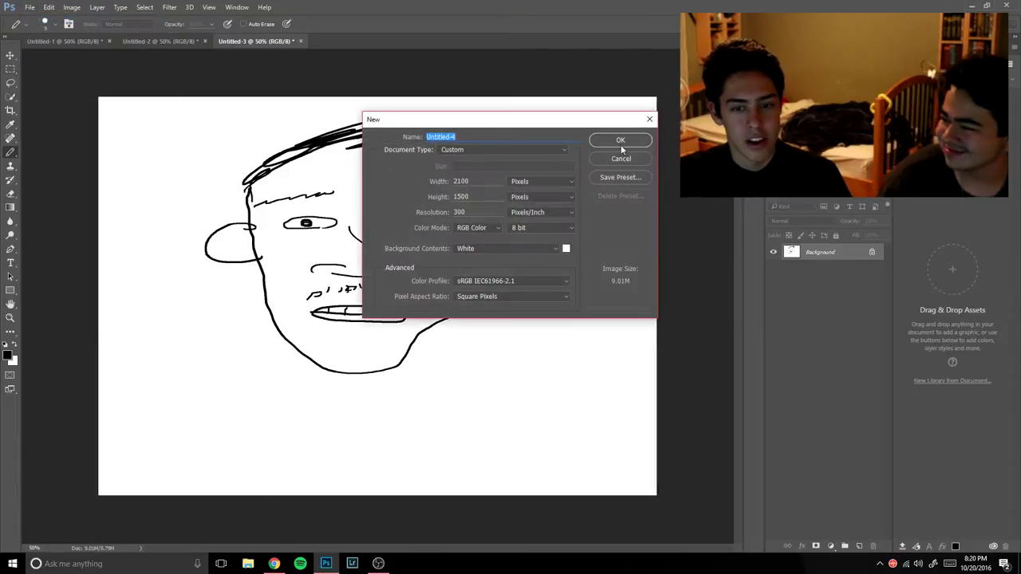
click(621, 142)
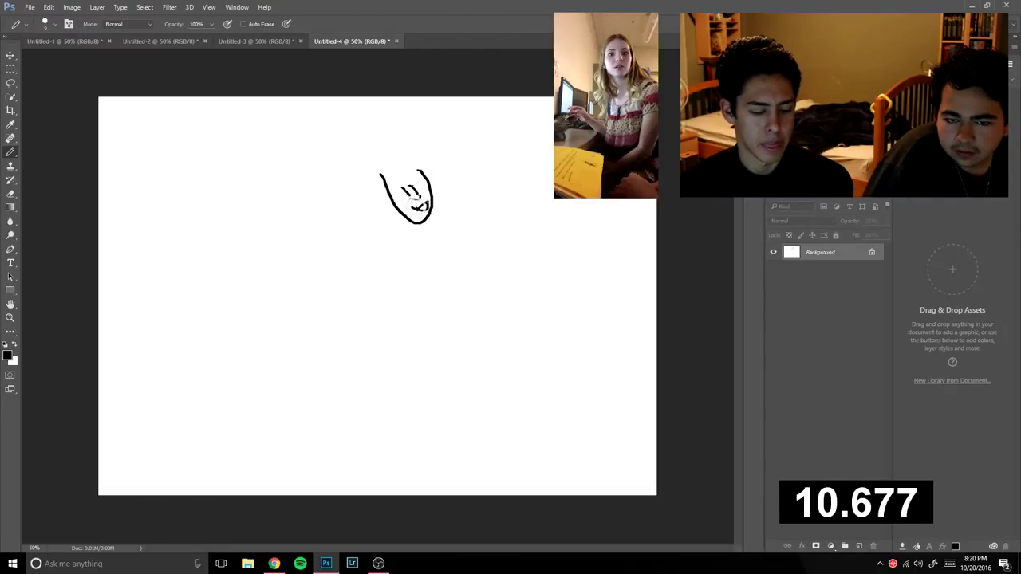
Sketch the small face with glasses and hair arcing over the head.
drag(415, 205, 435, 200)
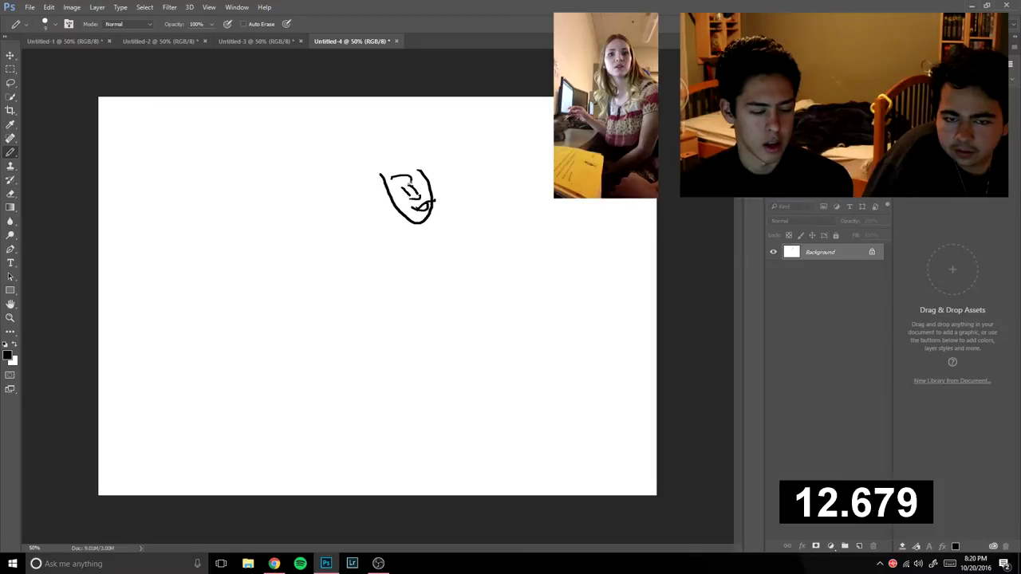
drag(408, 174, 422, 173)
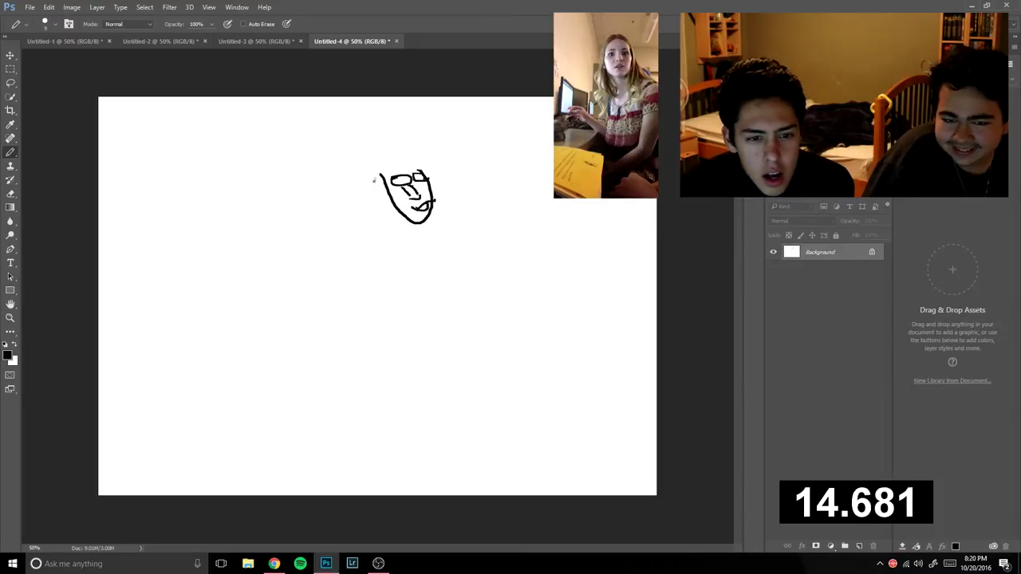
drag(393, 198, 406, 232)
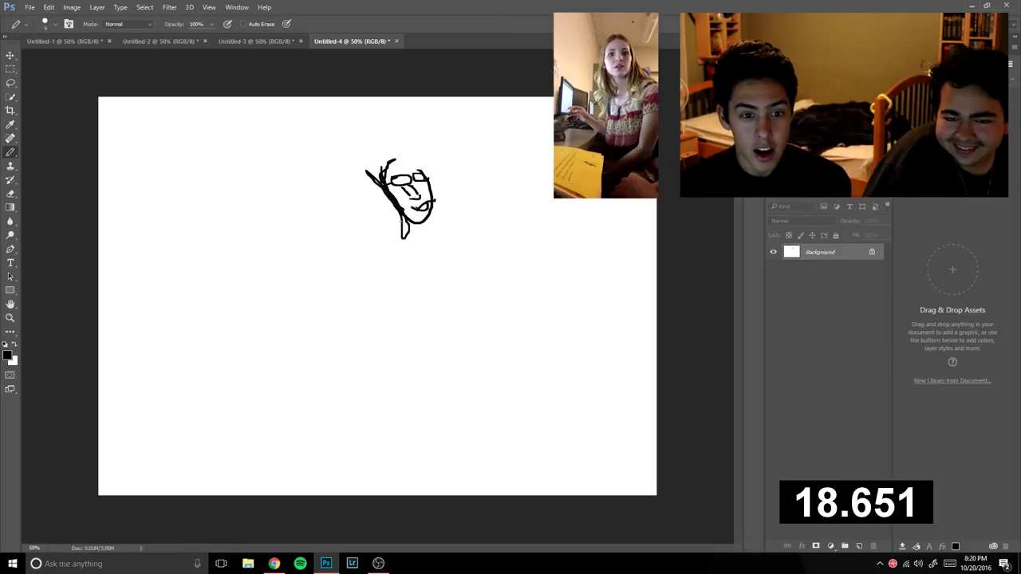
drag(372, 174, 399, 214)
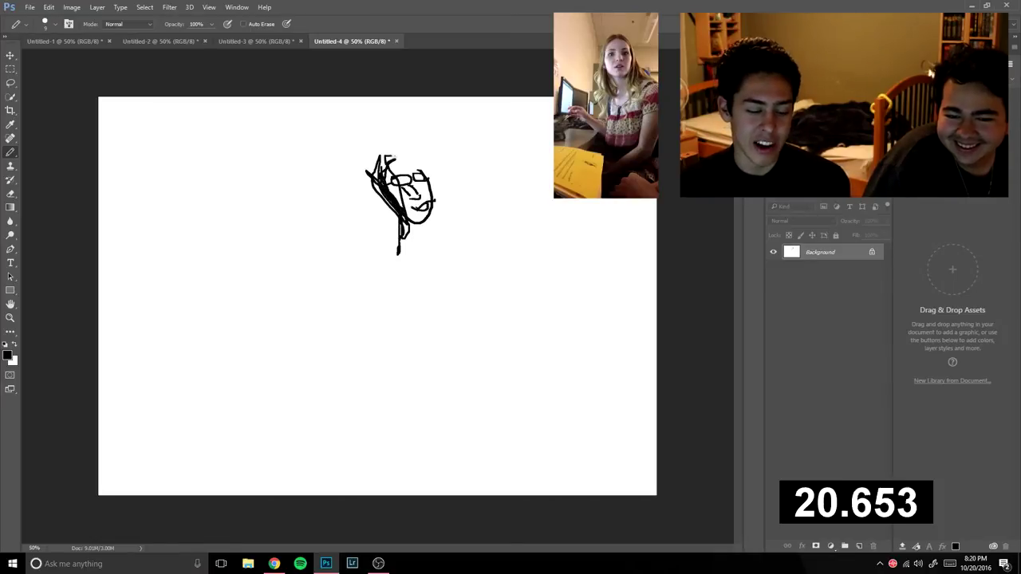
drag(386, 157, 456, 194)
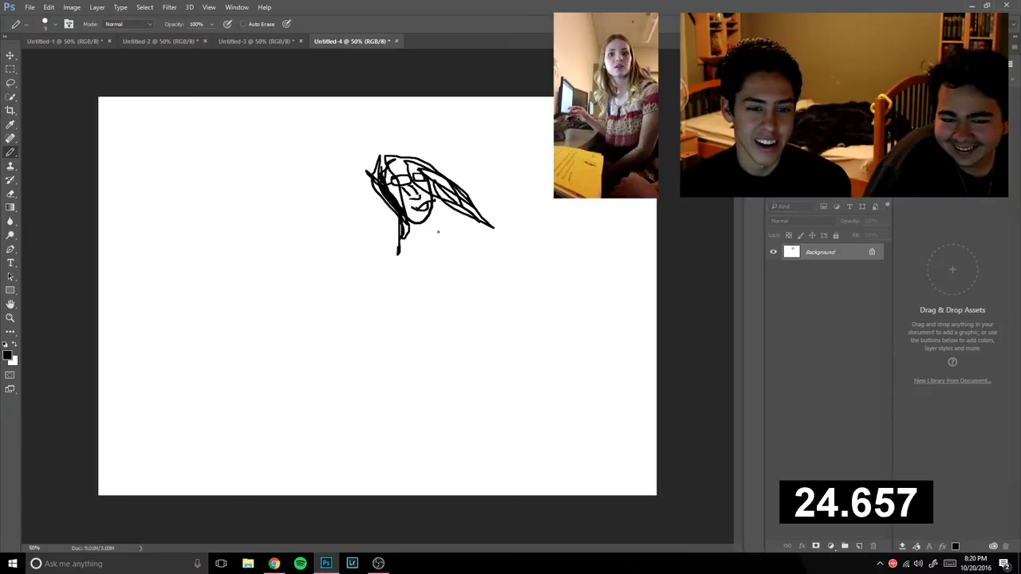
Draw the neck down to a shoulder line.
drag(416, 224, 432, 241)
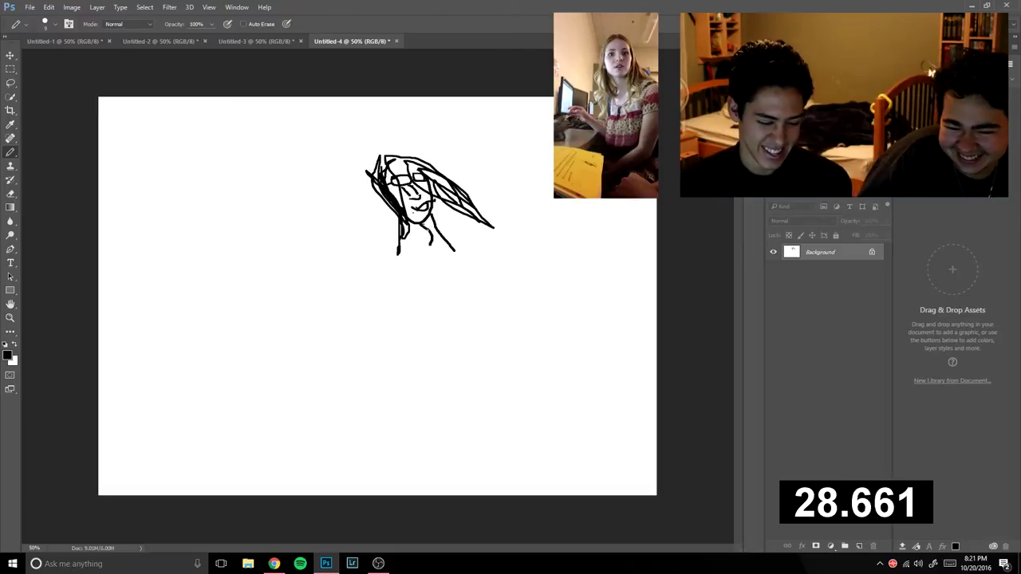
drag(398, 254, 415, 282)
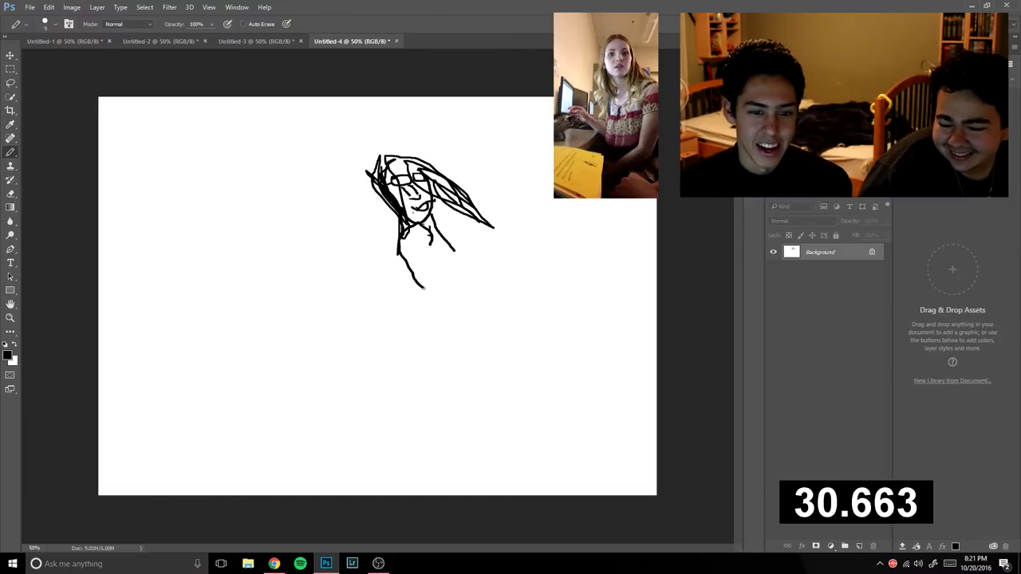
drag(348, 281, 435, 291)
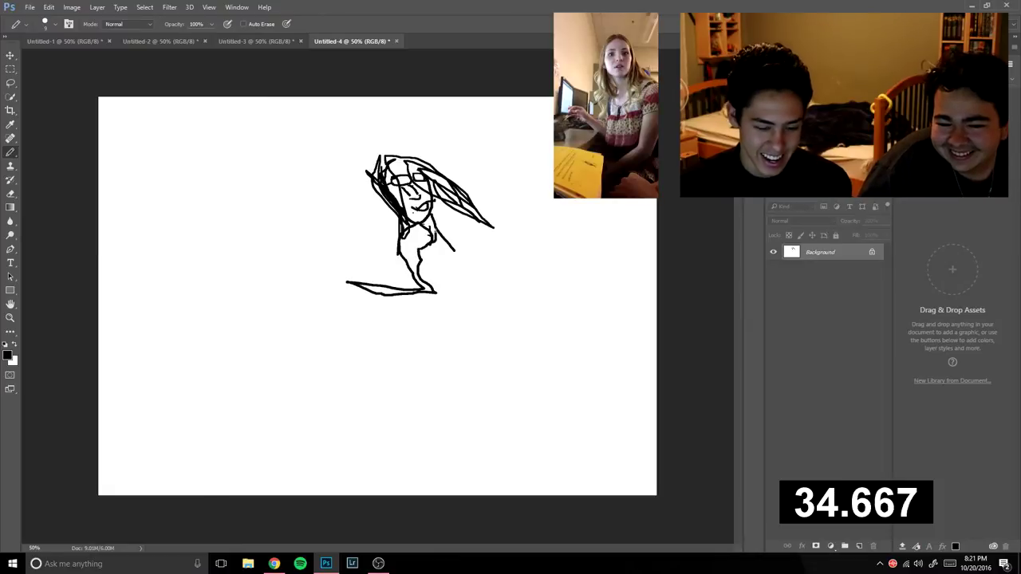
Draw long hair sweeping right with hanging strands, then start another new canvas.
mouse_move(431, 205)
mouse_down()
mouse_move(539, 233)
mouse_move(504, 243)
mouse_up()
drag(431, 226, 494, 228)
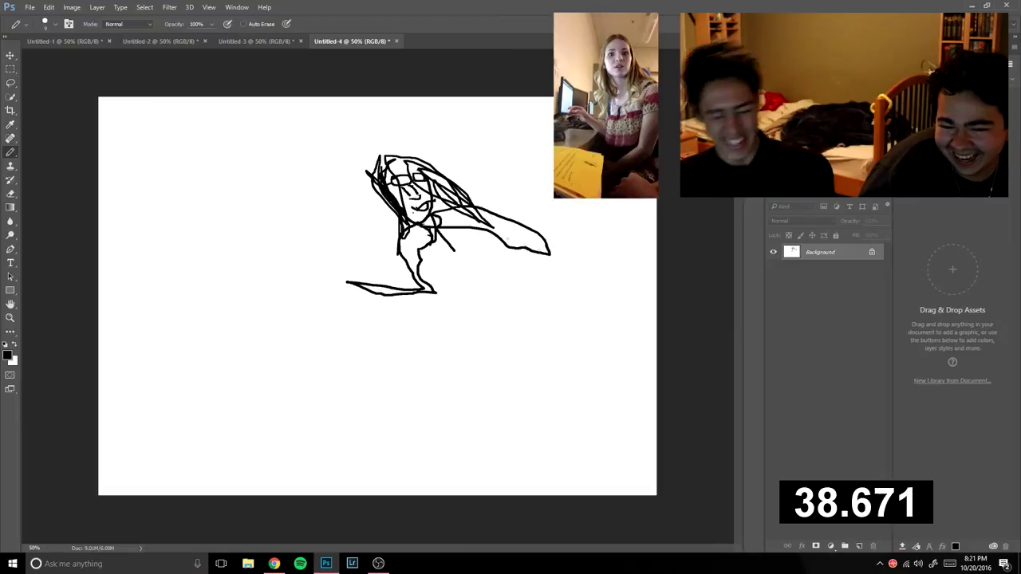
drag(549, 253, 562, 276)
drag(510, 243, 534, 275)
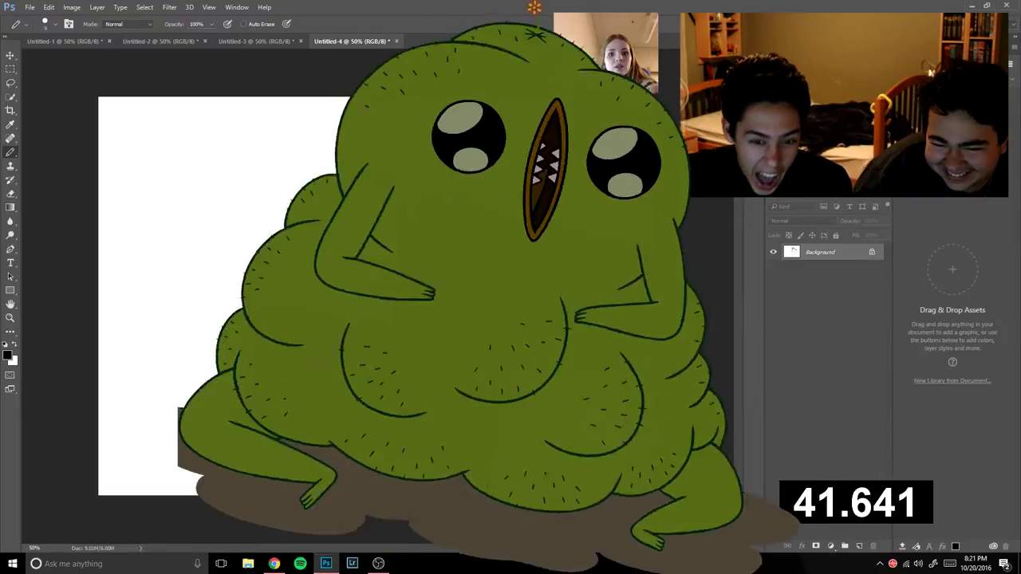
drag(466, 230, 525, 281)
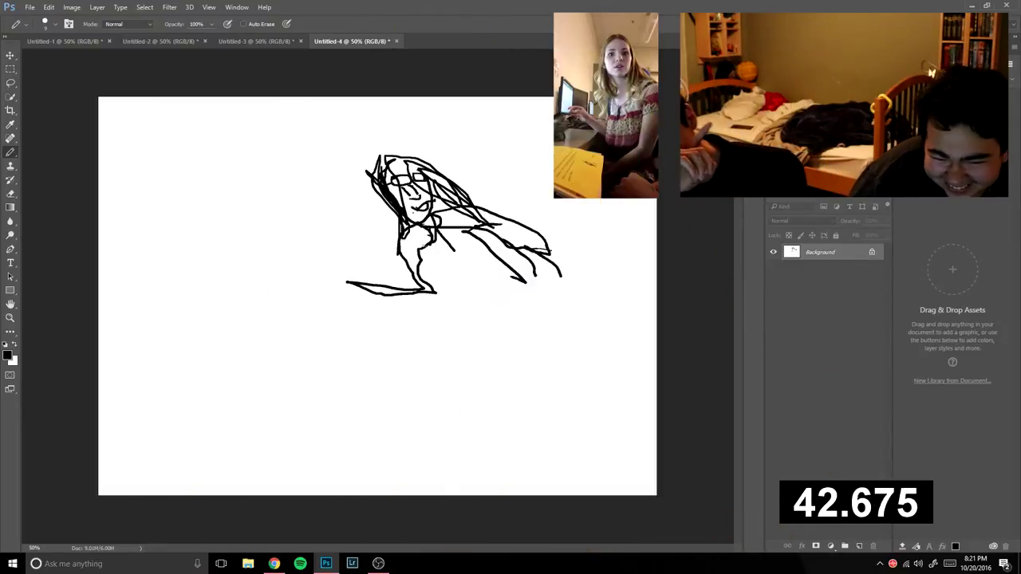
mouse_move(435, 243)
mouse_down()
mouse_move(491, 291)
mouse_move(502, 261)
mouse_up()
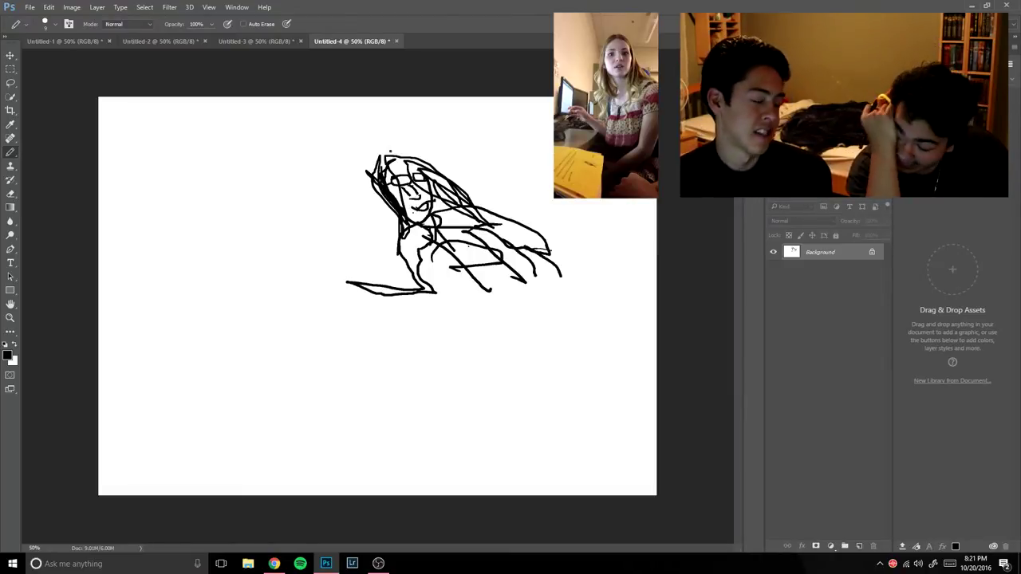
key(ctrl+n)
key(Return)
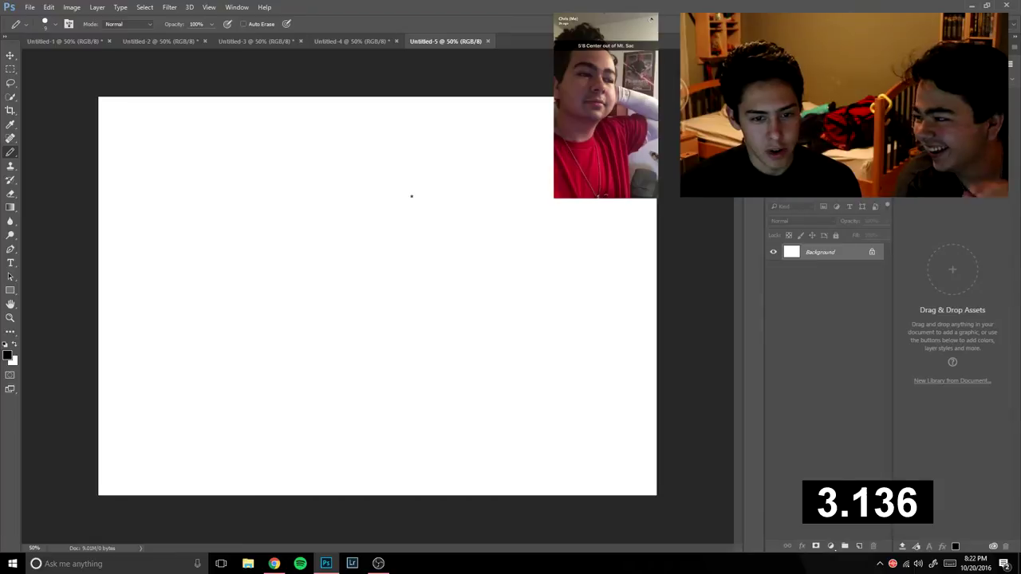
Draw the nose with nostrils and wavy hair tufts on both sides.
drag(427, 225, 458, 251)
drag(389, 235, 391, 248)
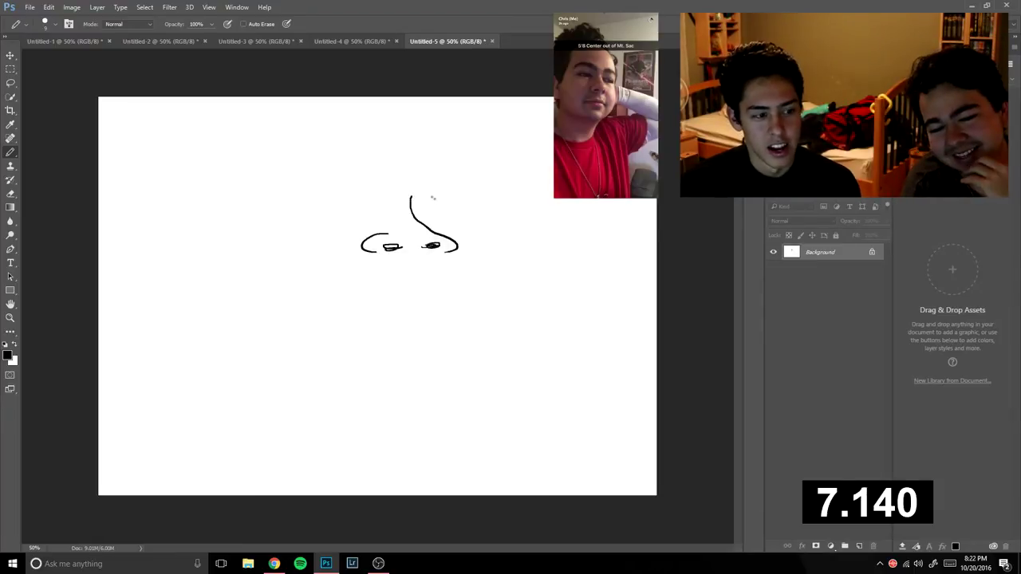
mouse_move(417, 160)
mouse_down()
mouse_move(478, 153)
mouse_move(518, 167)
mouse_up()
drag(387, 156, 351, 163)
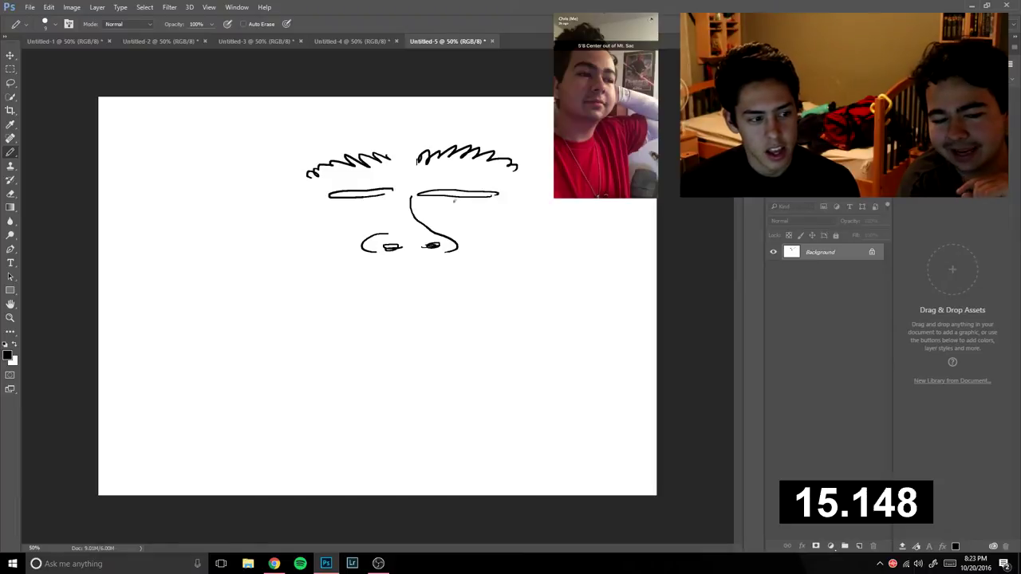
Add a row of stubble marks, the lower lip and a pupil in the right eye.
drag(342, 281, 348, 273)
mouse_move(361, 277)
mouse_down()
mouse_move(365, 269)
mouse_move(410, 271)
mouse_up()
drag(427, 259, 437, 267)
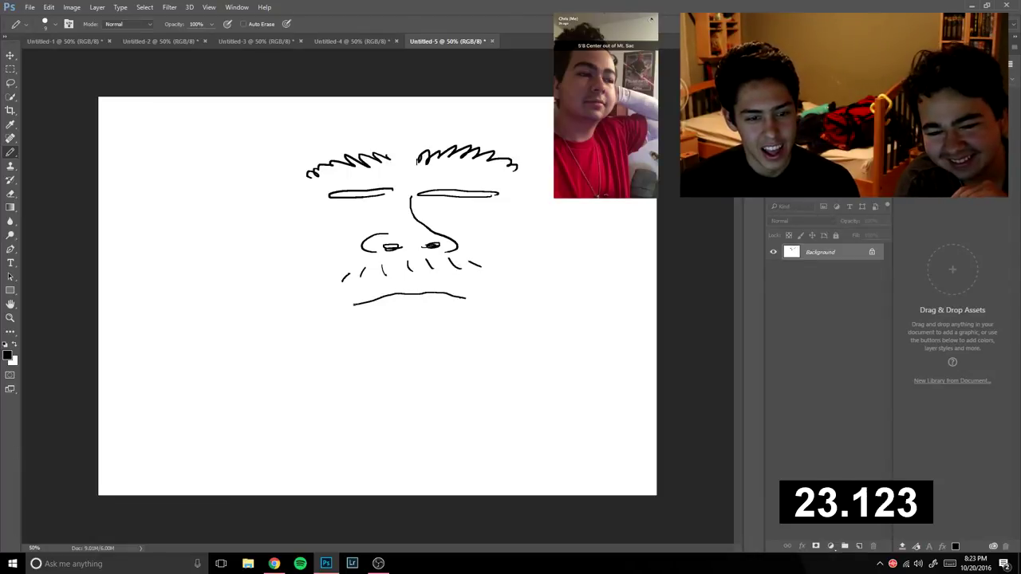
drag(463, 299, 360, 312)
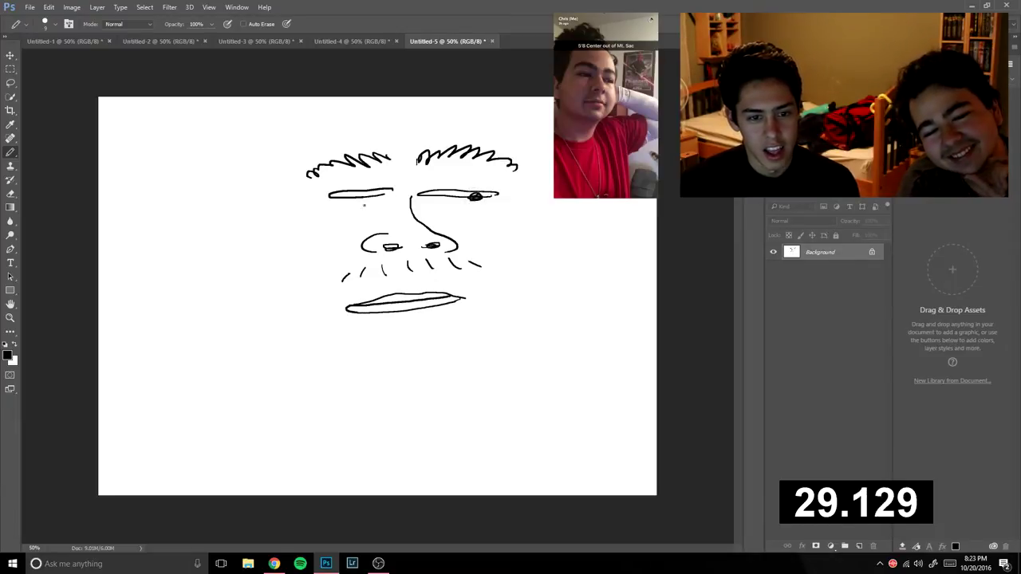
drag(383, 196, 379, 194)
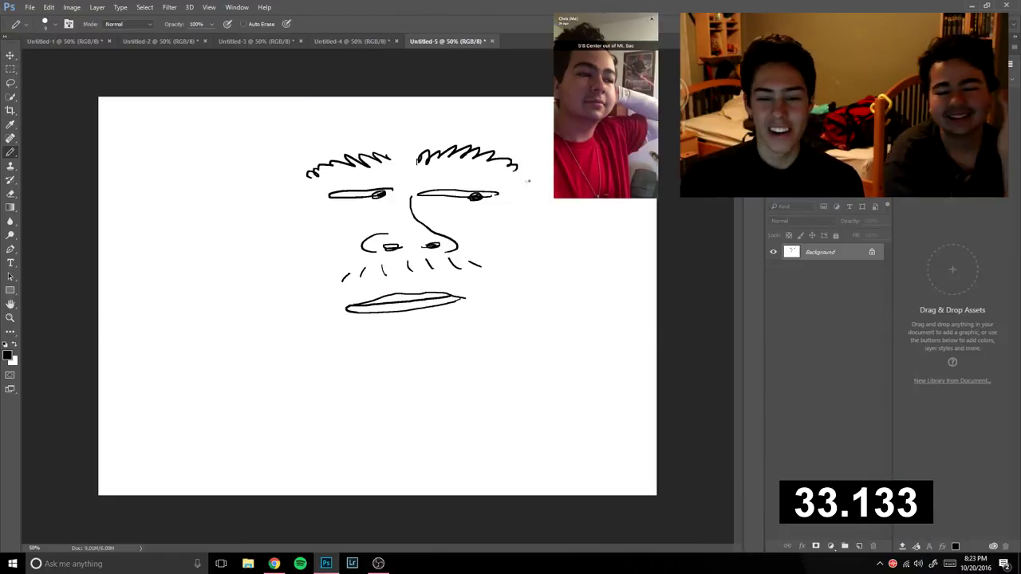
Draw the cheek, jaw and round head outline plus ears on both sides.
drag(499, 245, 522, 266)
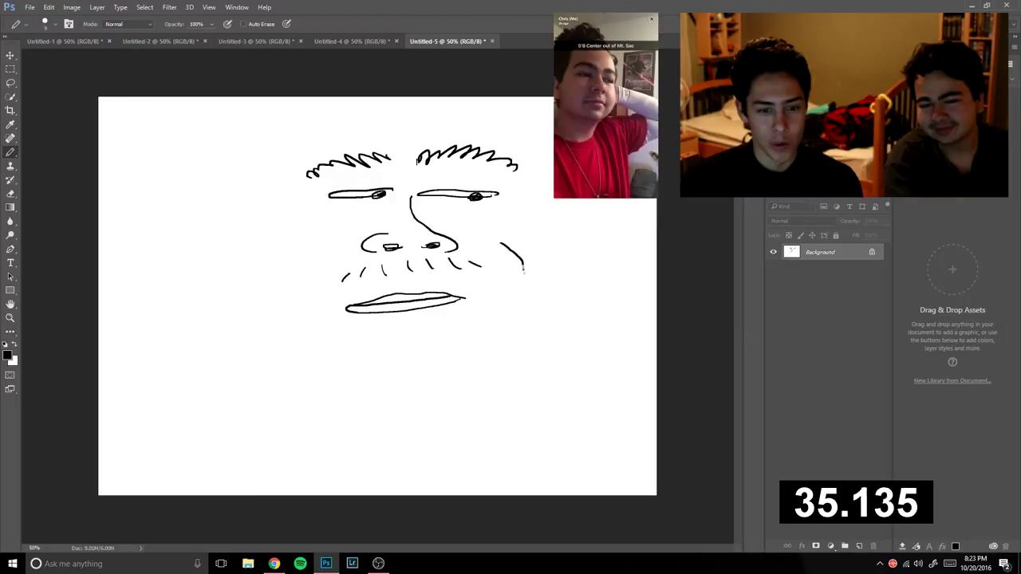
drag(424, 335, 280, 247)
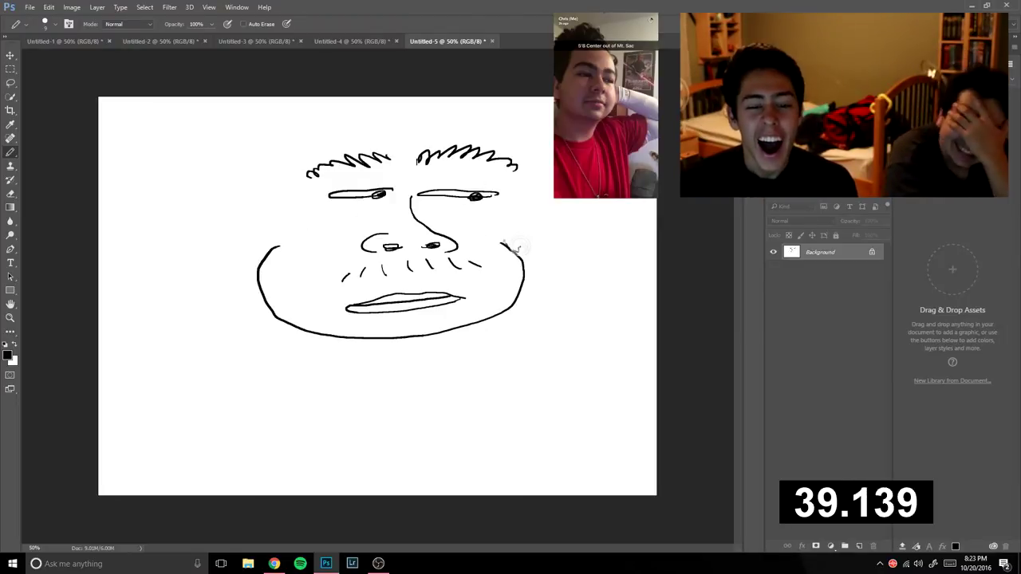
mouse_move(517, 191)
mouse_down()
mouse_move(487, 148)
mouse_move(345, 132)
mouse_move(275, 192)
mouse_up()
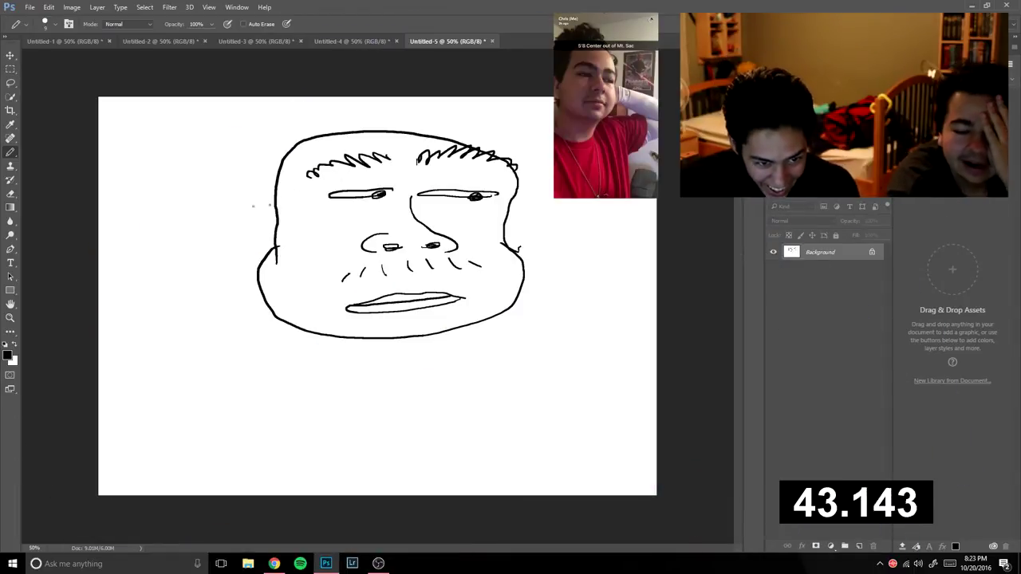
drag(271, 204, 289, 251)
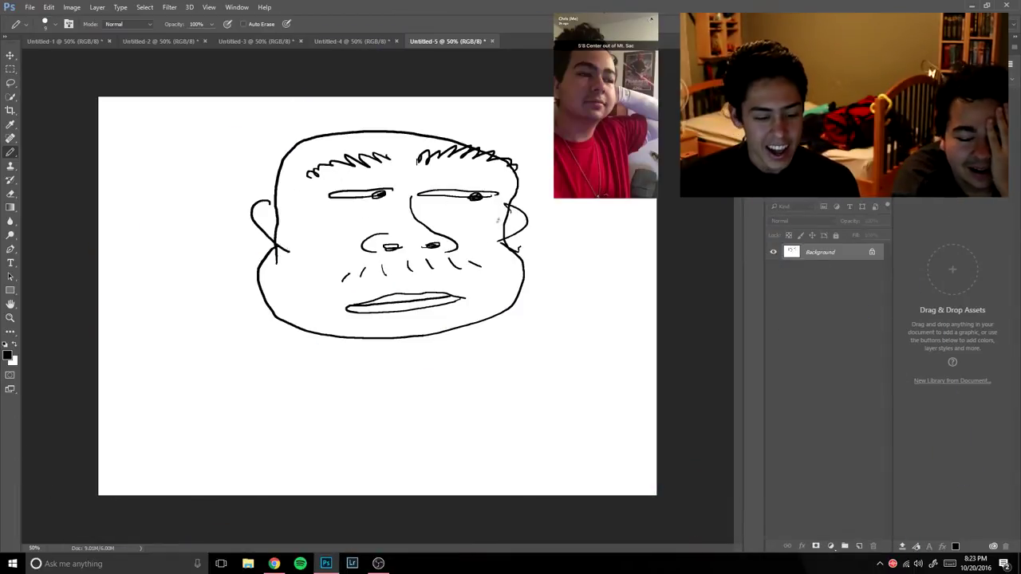
mouse_move(511, 240)
mouse_down()
mouse_move(486, 152)
mouse_move(284, 148)
mouse_up()
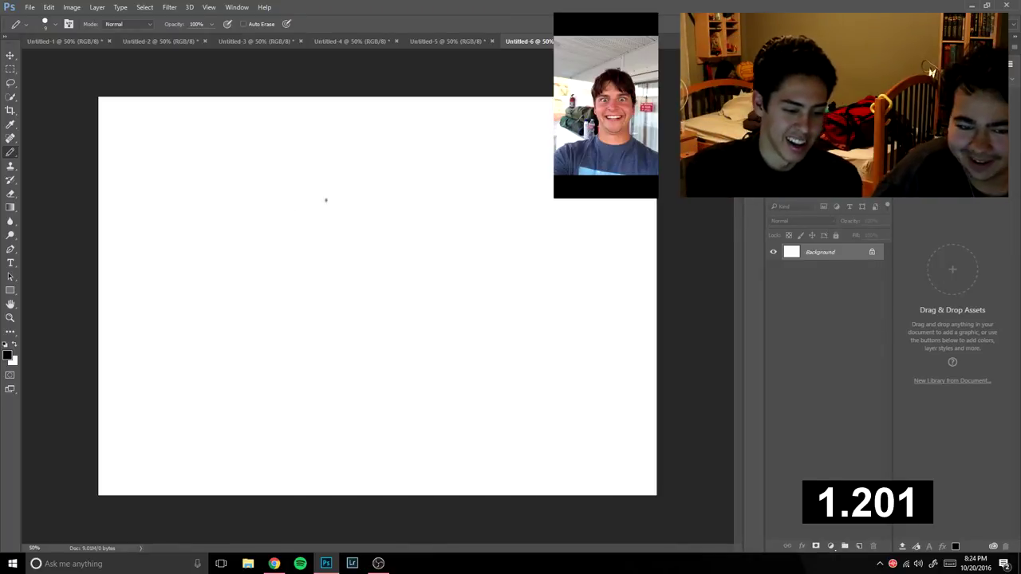
Draw the narrow face outline and a wide open mouth with teeth hatching.
mouse_move(313, 191)
mouse_down()
mouse_move(329, 240)
mouse_move(367, 295)
mouse_move(449, 279)
mouse_up()
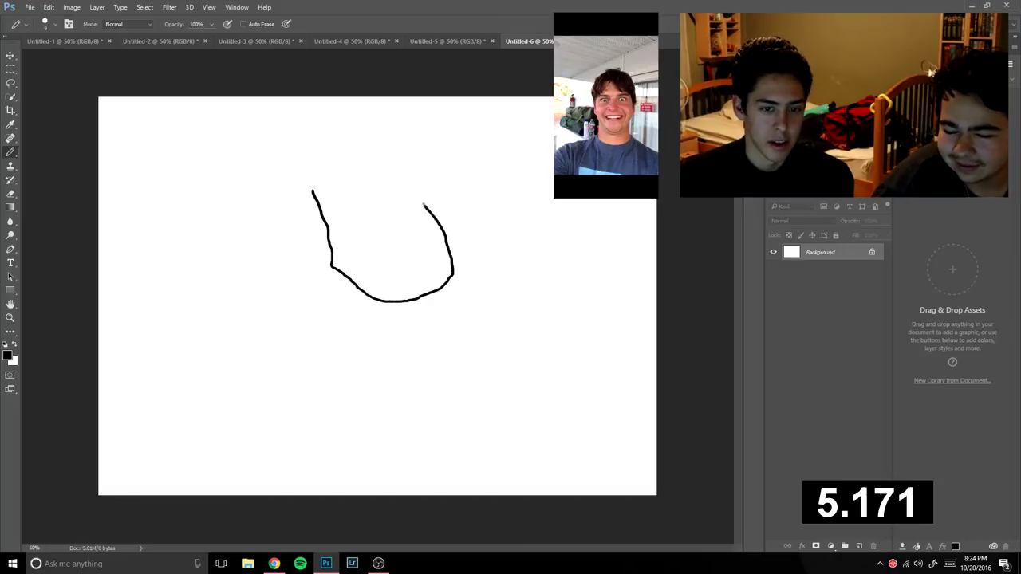
drag(442, 255, 444, 262)
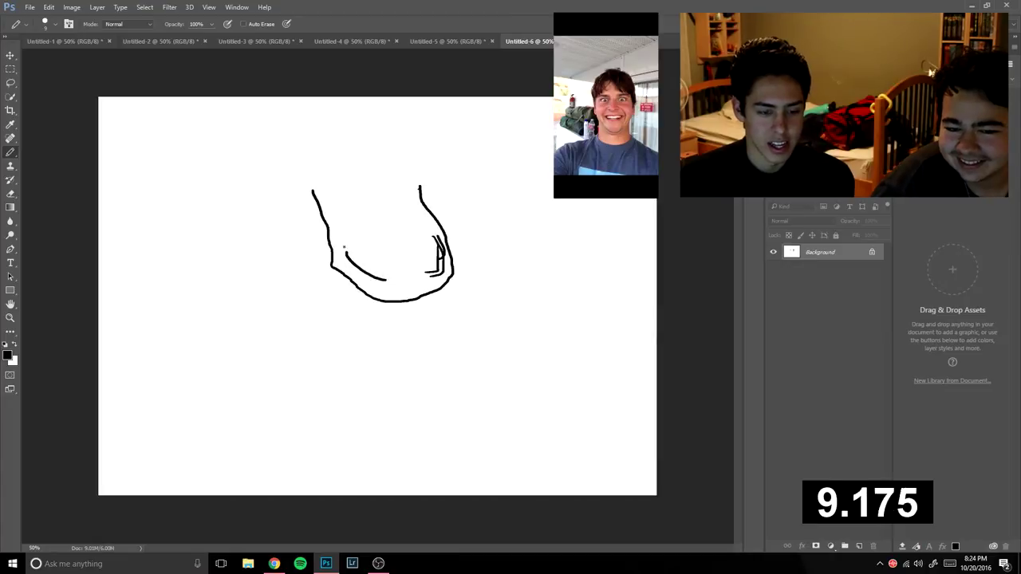
drag(353, 253, 389, 267)
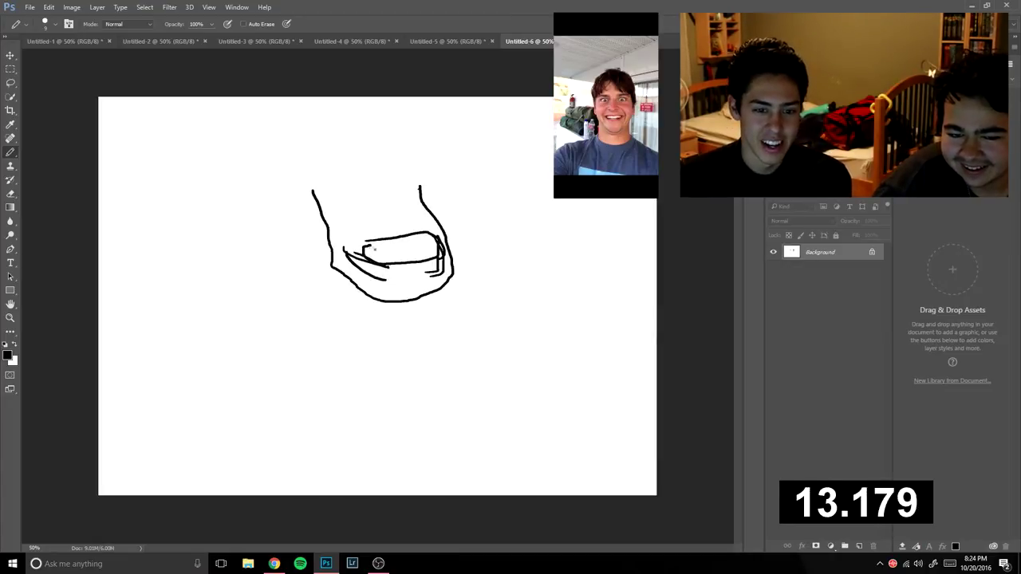
drag(377, 254, 431, 233)
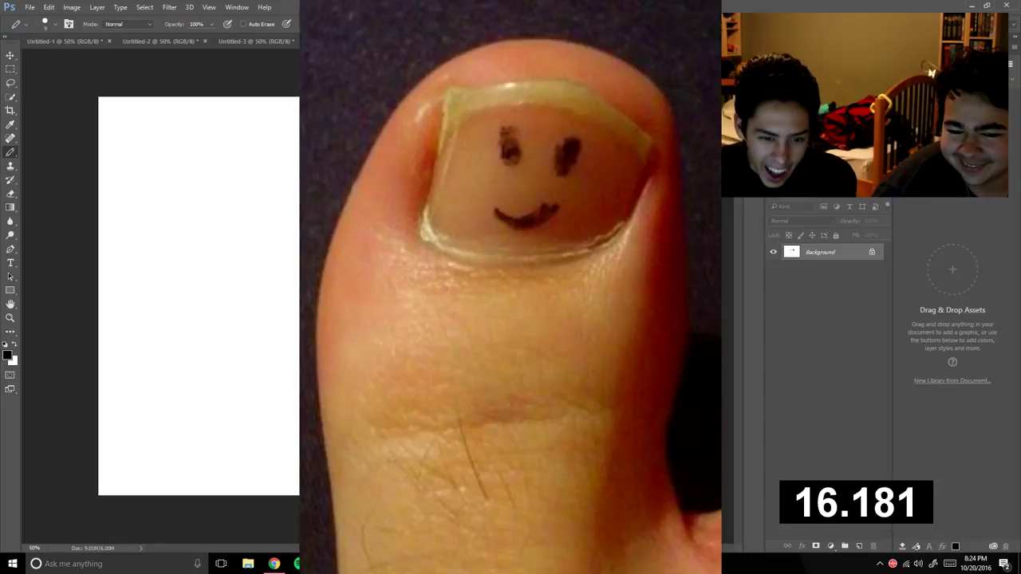
drag(375, 263, 428, 247)
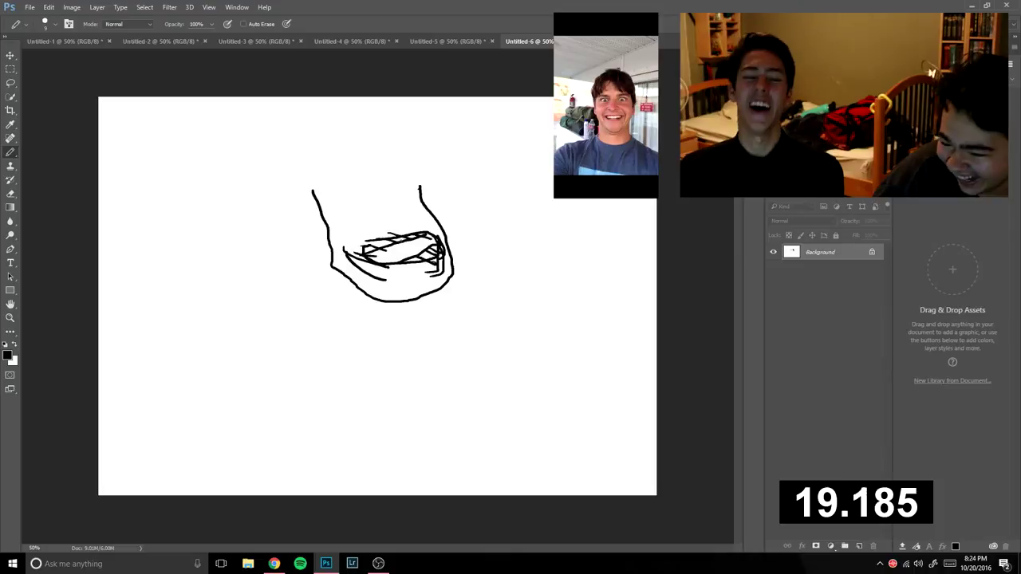
Add the nose and a thick scribble of dark hair at the top.
drag(359, 193, 376, 228)
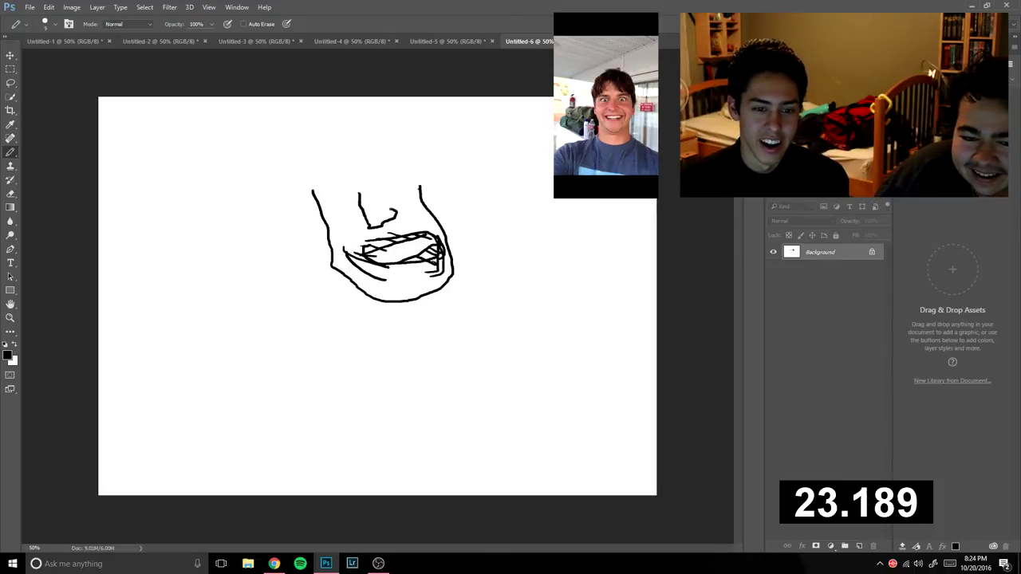
mouse_move(328, 196)
mouse_down()
mouse_move(391, 180)
mouse_move(375, 191)
mouse_up()
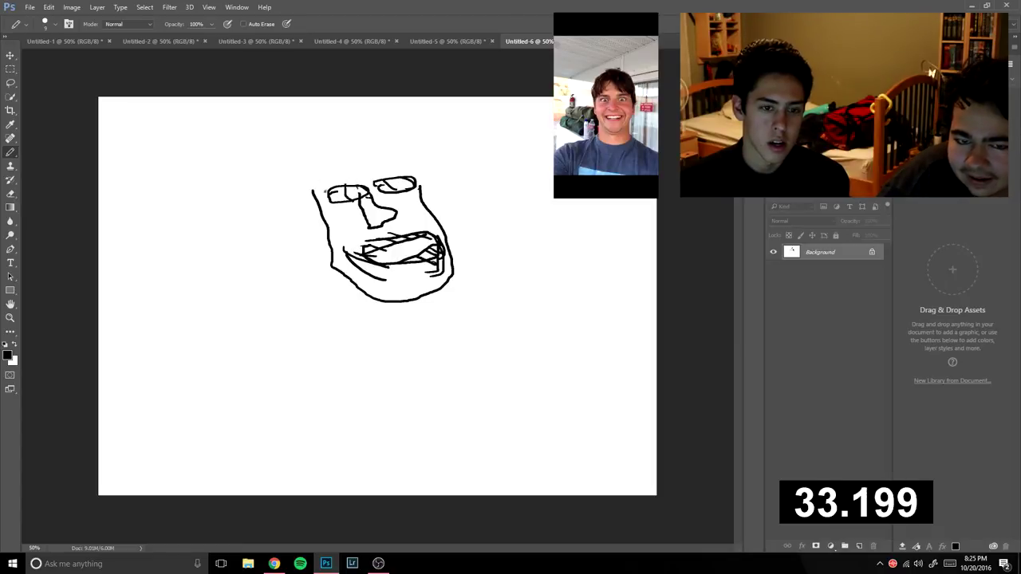
mouse_move(323, 175)
mouse_down()
mouse_move(317, 199)
mouse_move(327, 158)
mouse_move(347, 153)
mouse_up()
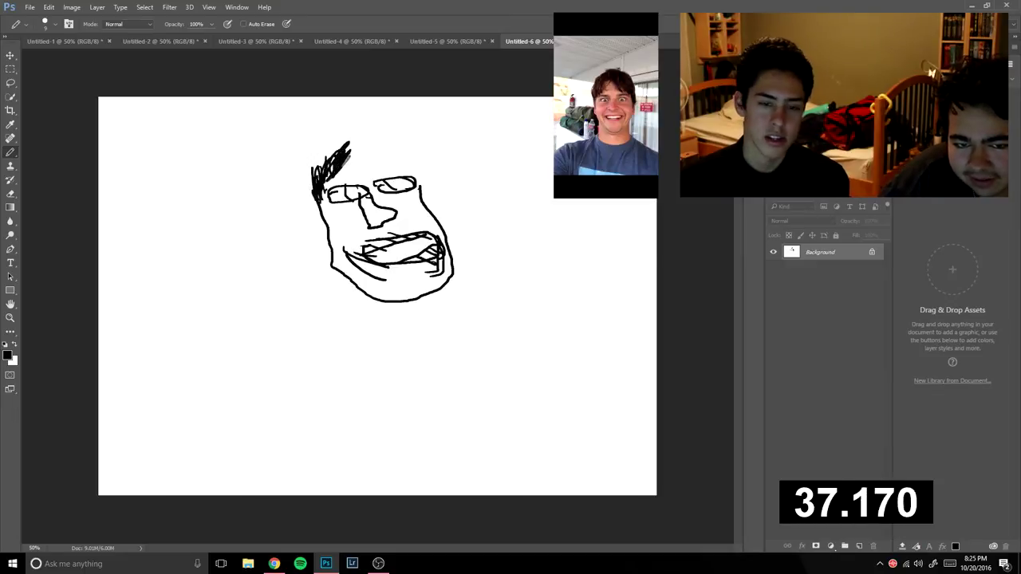
mouse_move(333, 191)
mouse_down()
mouse_move(335, 174)
mouse_move(394, 153)
mouse_move(431, 171)
mouse_move(414, 159)
mouse_move(433, 192)
mouse_up()
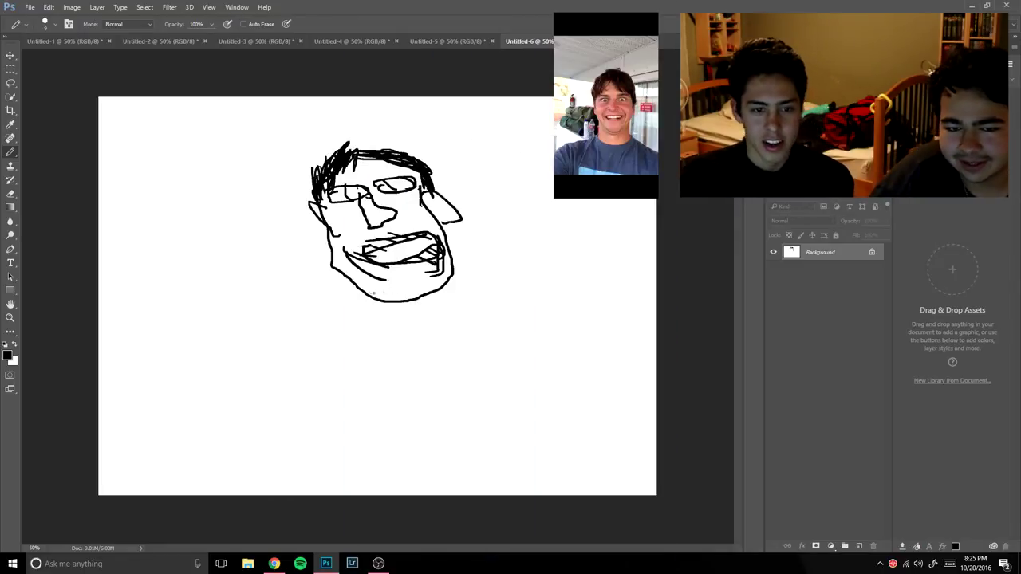
Add a final chin stroke below the grinning mouth.
mouse_move(351, 291)
mouse_down()
mouse_move(411, 313)
mouse_move(433, 300)
mouse_up()
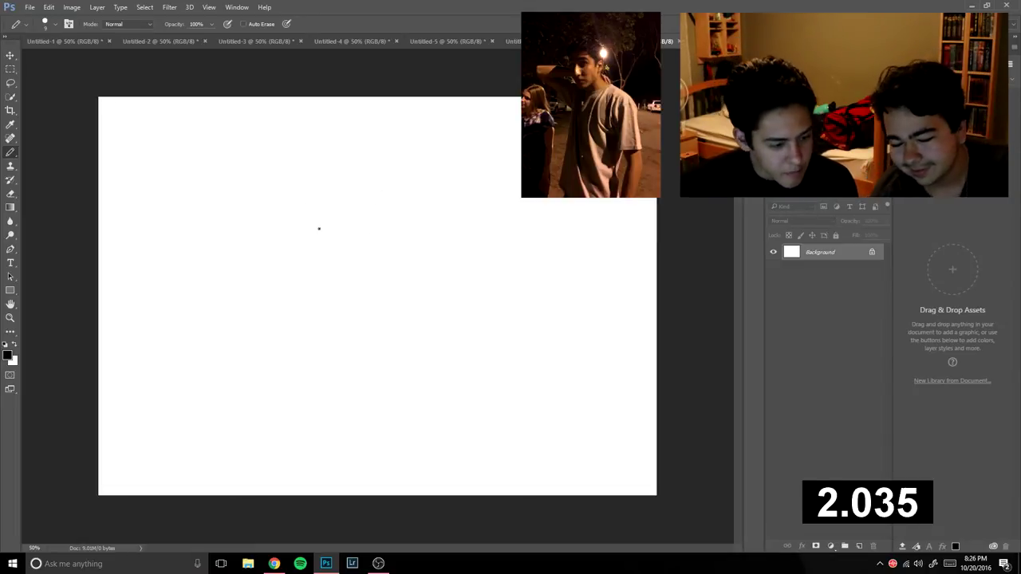
Draw the angular face outline, an oval eye and a darkened mouth line.
drag(363, 207, 340, 259)
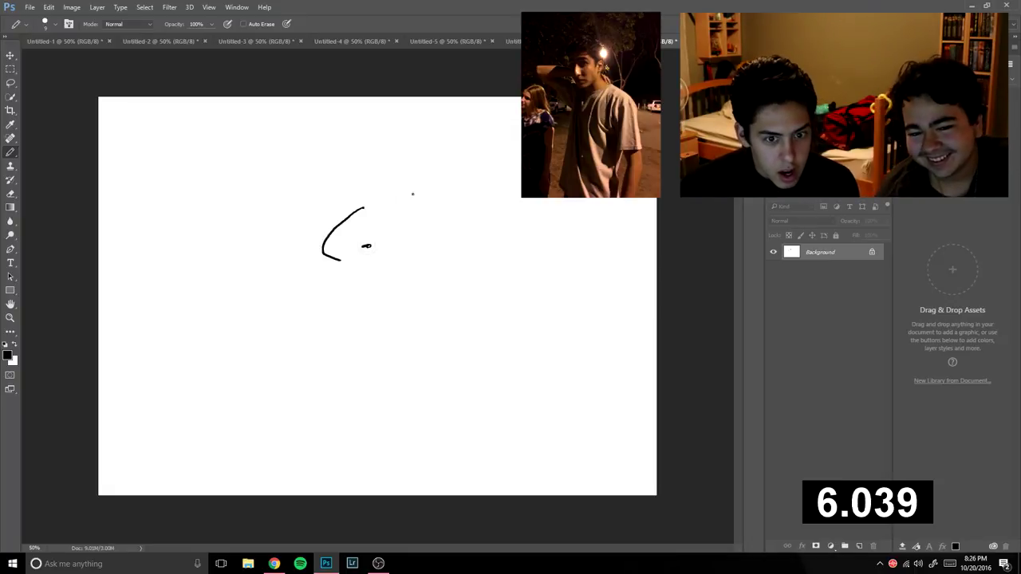
drag(413, 206, 334, 197)
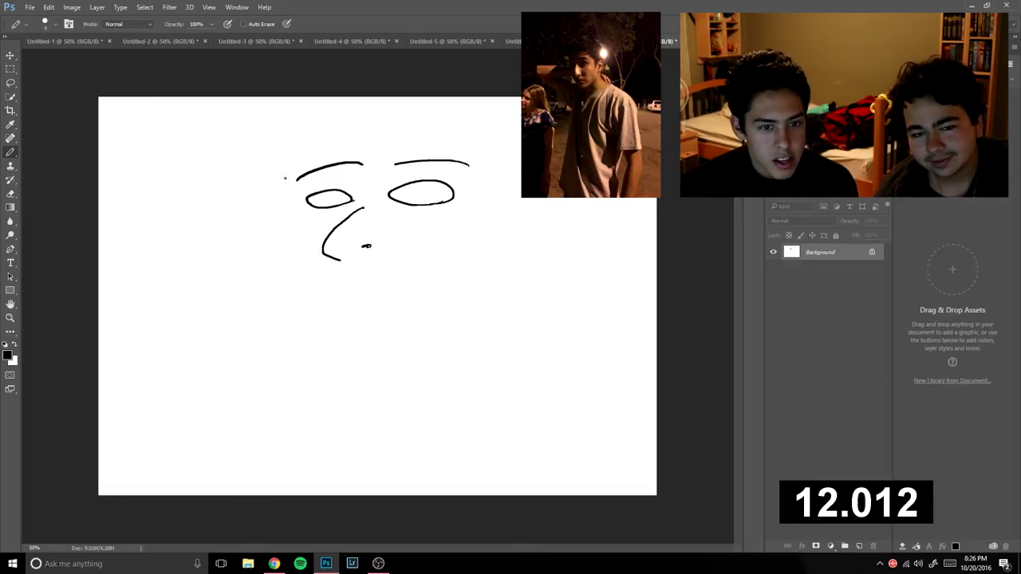
drag(289, 179, 320, 271)
mouse_move(324, 350)
mouse_down()
mouse_move(470, 329)
mouse_move(523, 248)
mouse_up()
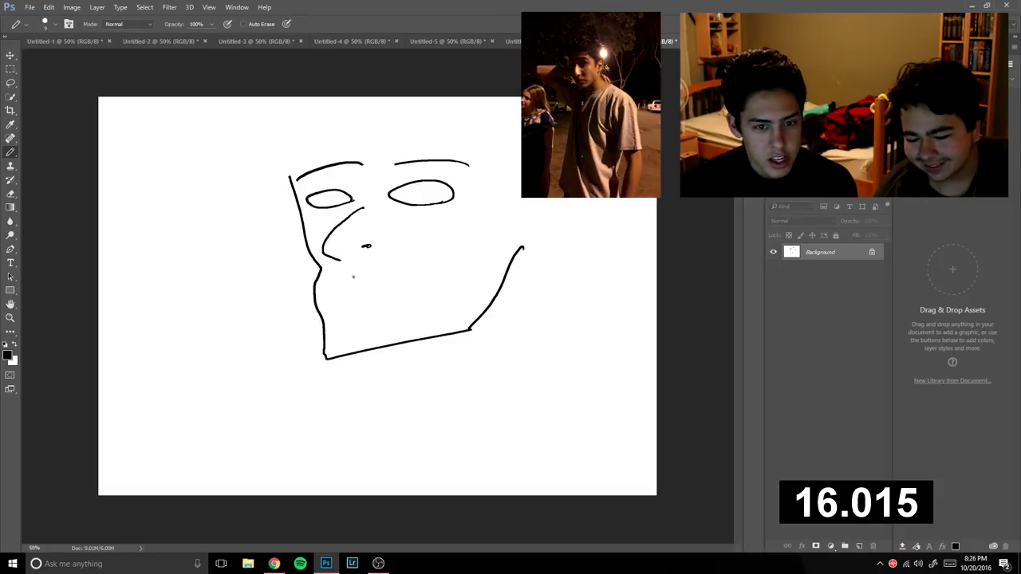
drag(416, 290, 343, 300)
drag(418, 289, 344, 300)
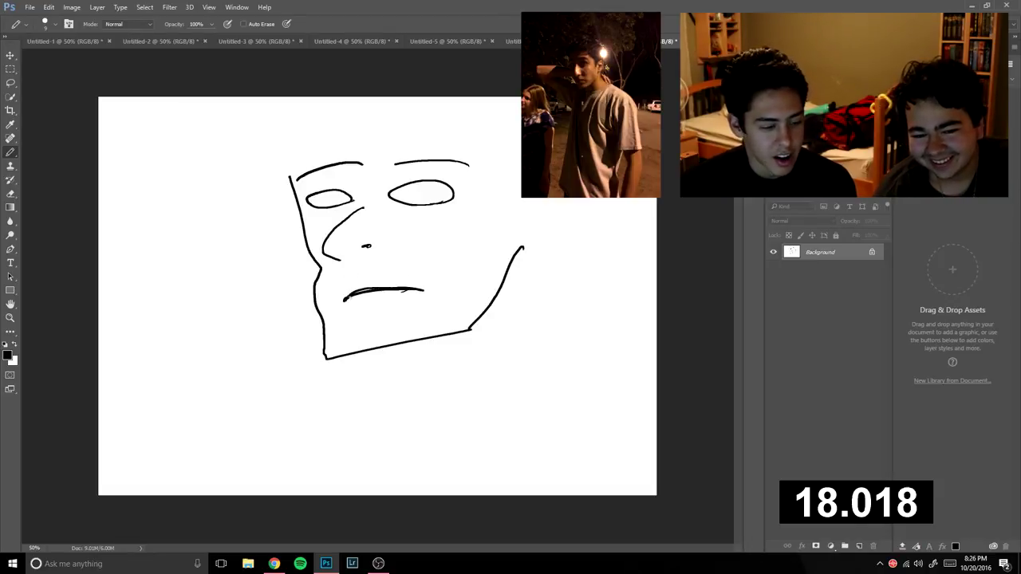
Add the right ear with inner detail and pupils in both eyes.
drag(487, 208, 510, 254)
drag(509, 198, 512, 226)
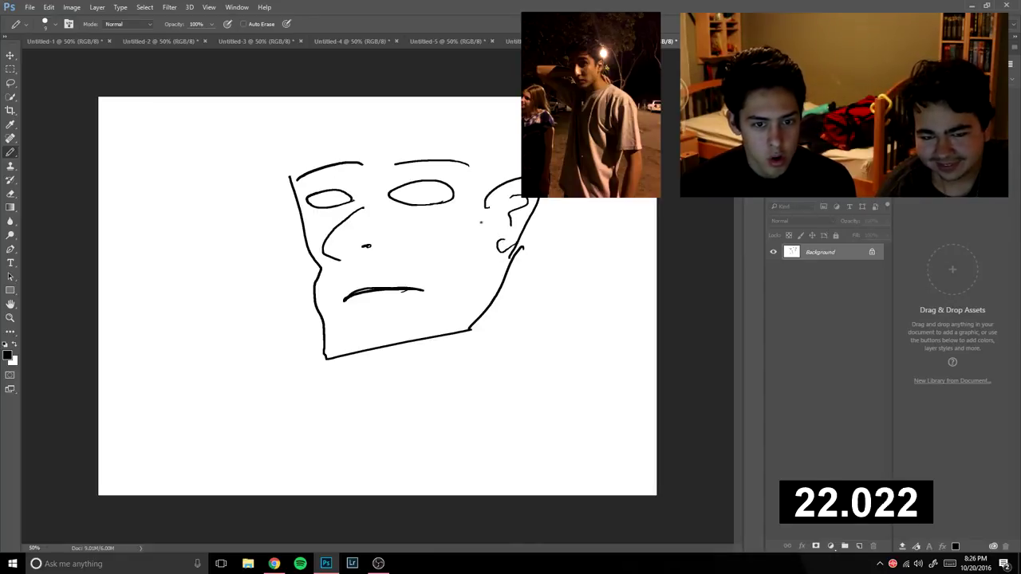
drag(422, 196, 426, 193)
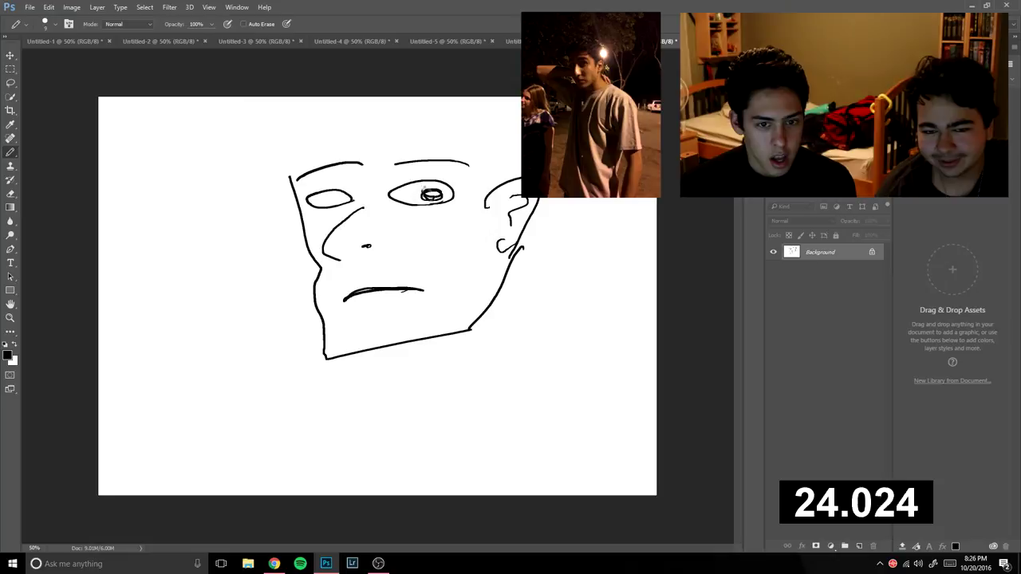
drag(330, 197, 349, 195)
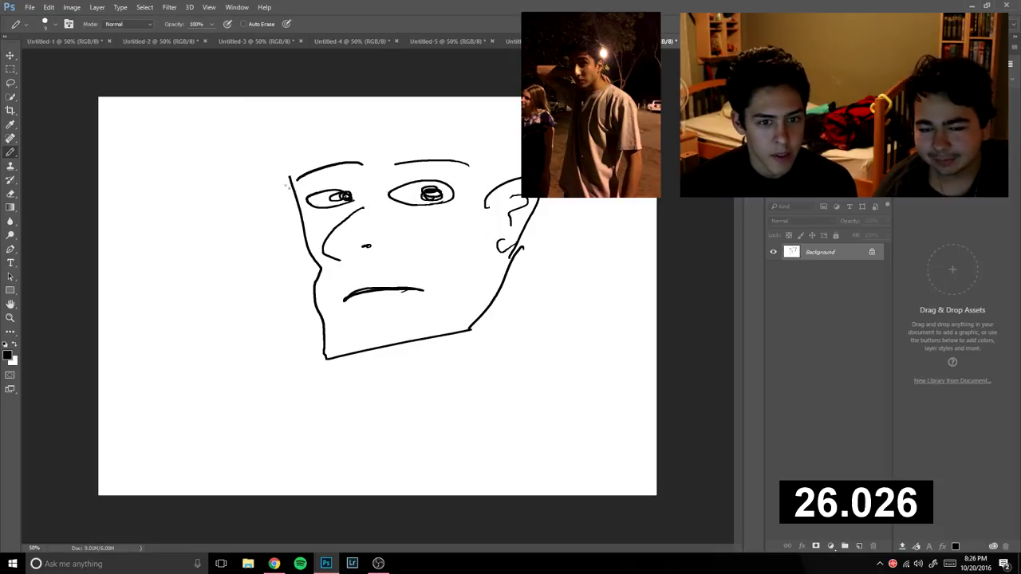
Sketch the raised arm and hand with fingers, and scribble hair over the head.
mouse_move(297, 177)
mouse_down()
mouse_move(117, 201)
mouse_move(112, 249)
mouse_up()
drag(153, 278, 296, 398)
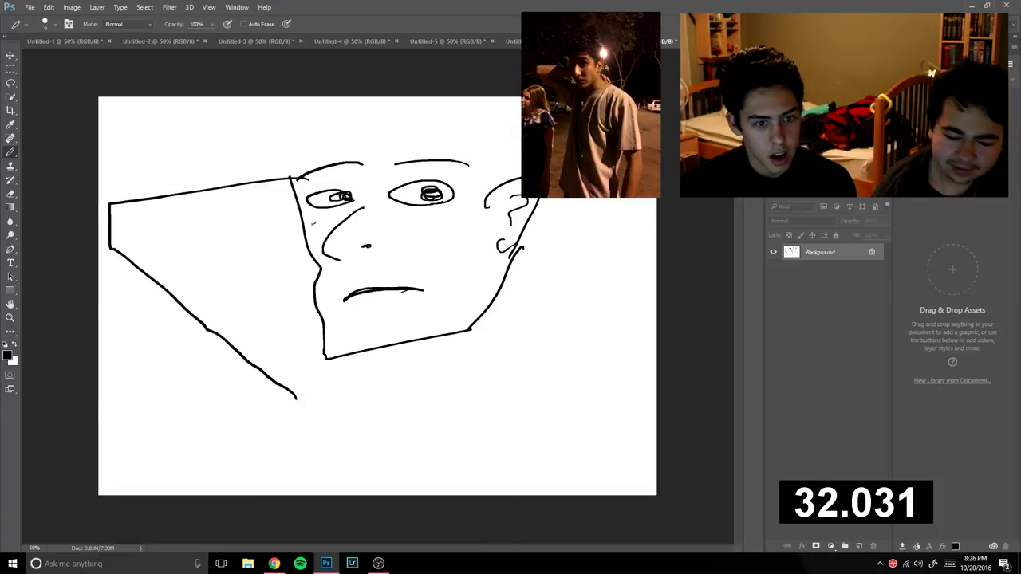
mouse_move(300, 217)
mouse_down()
mouse_move(230, 238)
mouse_move(262, 266)
mouse_move(192, 372)
mouse_move(293, 452)
mouse_move(337, 349)
mouse_up()
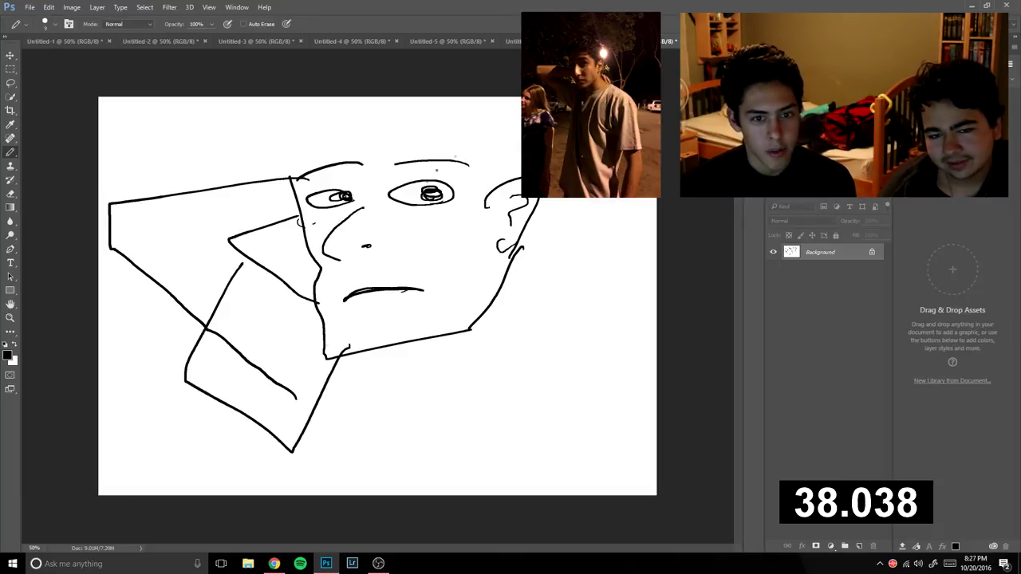
drag(459, 158, 477, 215)
drag(518, 137, 294, 165)
mouse_move(510, 124)
mouse_down()
mouse_move(394, 100)
mouse_move(295, 131)
mouse_move(273, 155)
mouse_up()
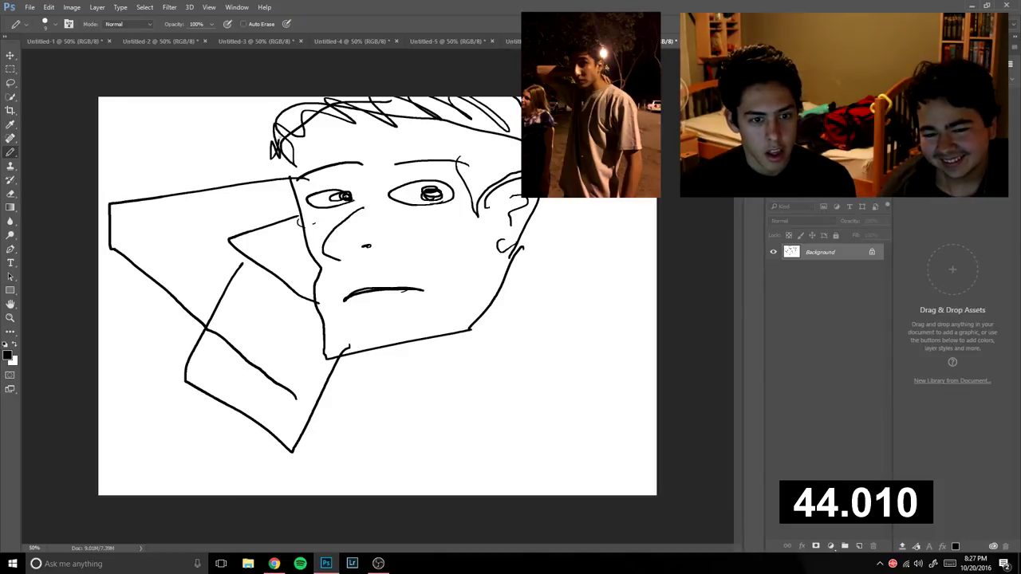
mouse_move(307, 297)
mouse_down()
mouse_move(325, 363)
mouse_move(293, 374)
mouse_up()
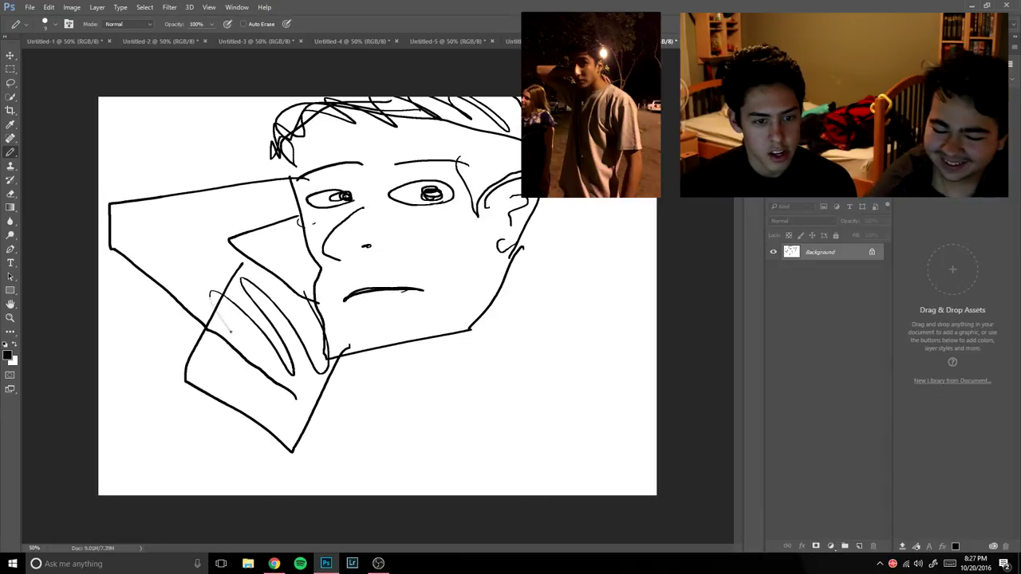
drag(212, 295, 198, 376)
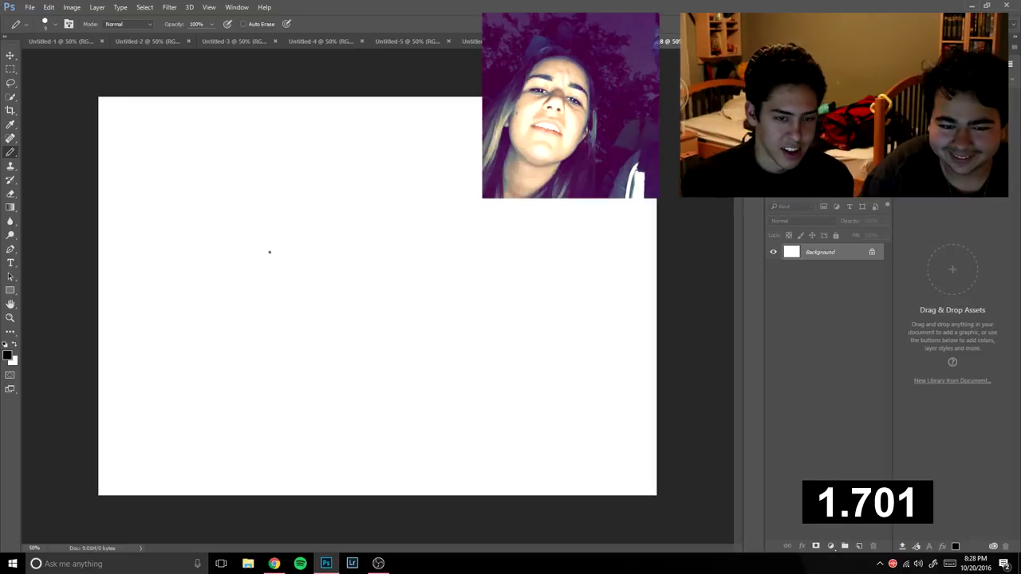
Draw the toothy mouth, lower lip, nose, left eye, eyebrow and cheek line.
click(263, 253)
mouse_move(337, 266)
mouse_down()
mouse_move(296, 268)
mouse_move(289, 251)
mouse_up()
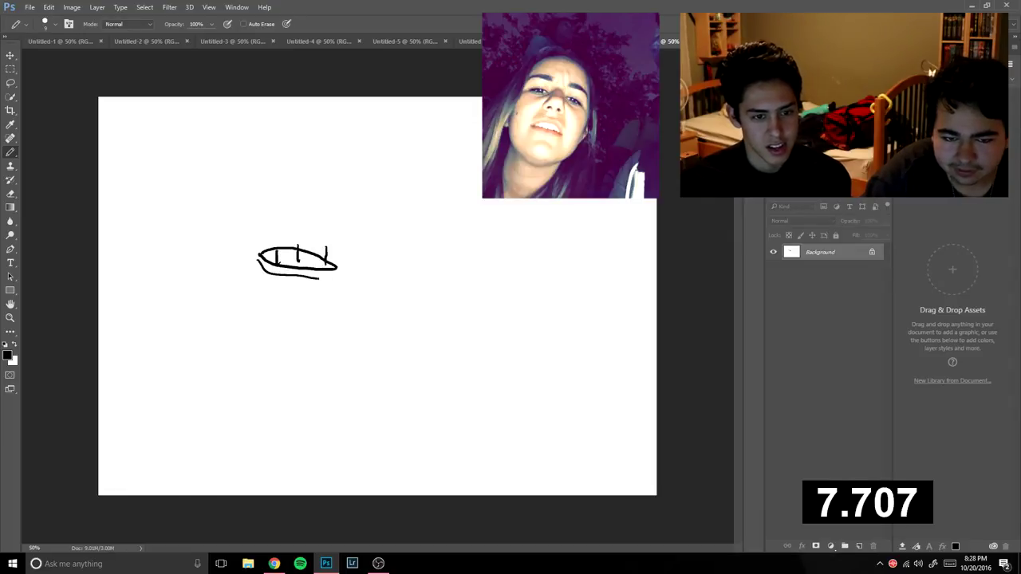
drag(316, 278, 342, 274)
mouse_move(308, 179)
mouse_down()
mouse_move(296, 204)
mouse_move(333, 205)
mouse_move(313, 215)
mouse_move(322, 217)
mouse_up()
drag(285, 154, 380, 184)
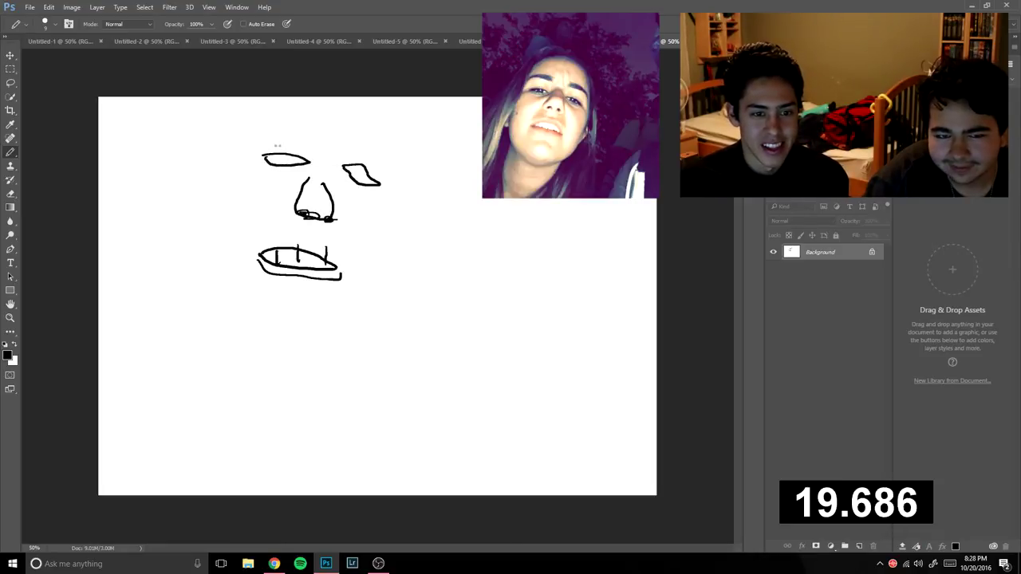
drag(299, 141, 397, 173)
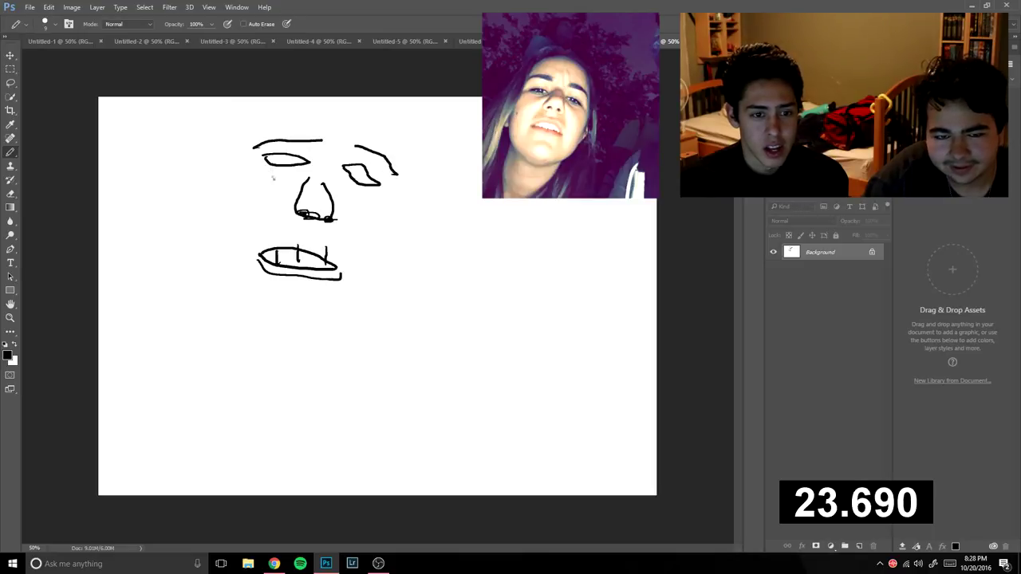
drag(349, 204, 382, 215)
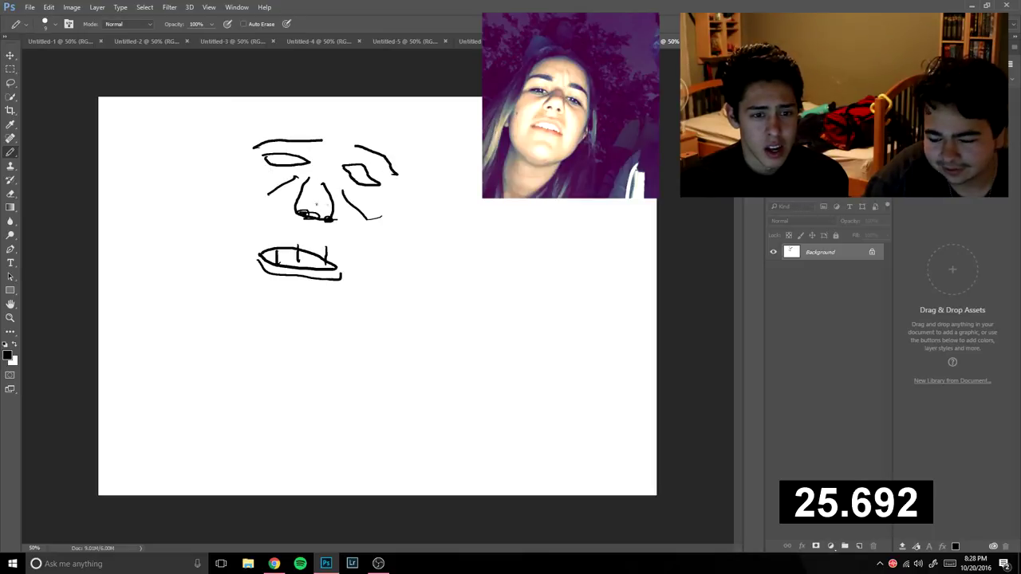
Outline the face's left edge, chin and right edge around the features.
drag(241, 149, 239, 163)
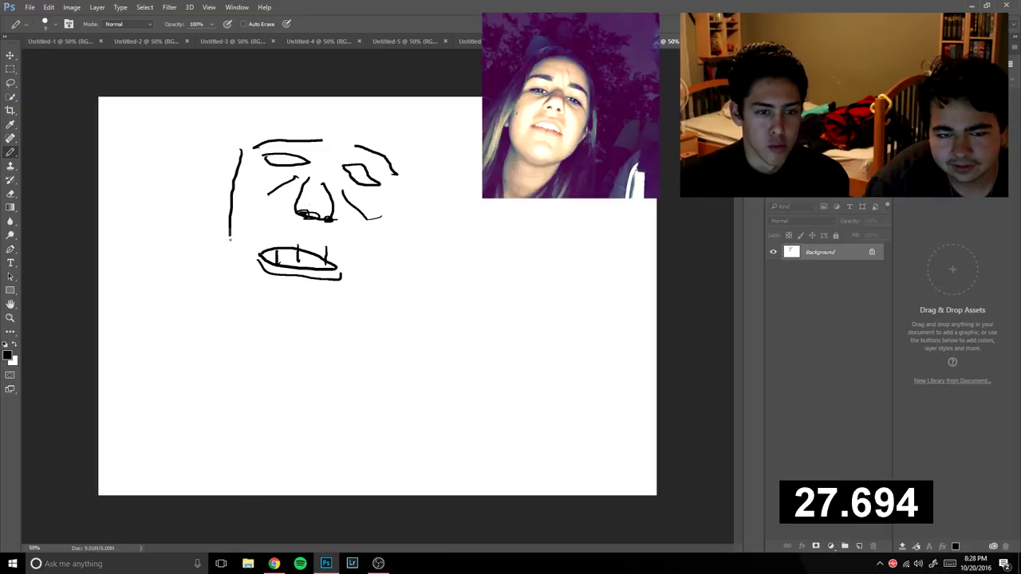
drag(230, 239, 264, 287)
drag(328, 311, 400, 272)
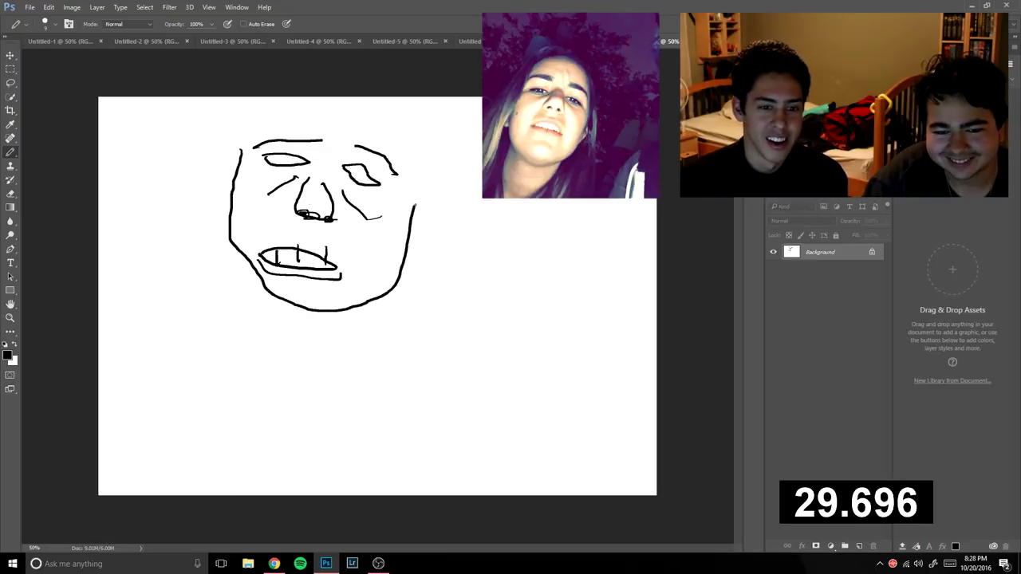
drag(414, 206, 417, 184)
Scribble thick hair down the right side and across the top of the head.
mouse_move(393, 140)
mouse_down()
mouse_move(457, 224)
mouse_move(435, 287)
mouse_up()
mouse_move(431, 191)
mouse_down()
mouse_move(421, 353)
mouse_move(391, 351)
mouse_up()
drag(409, 207, 383, 304)
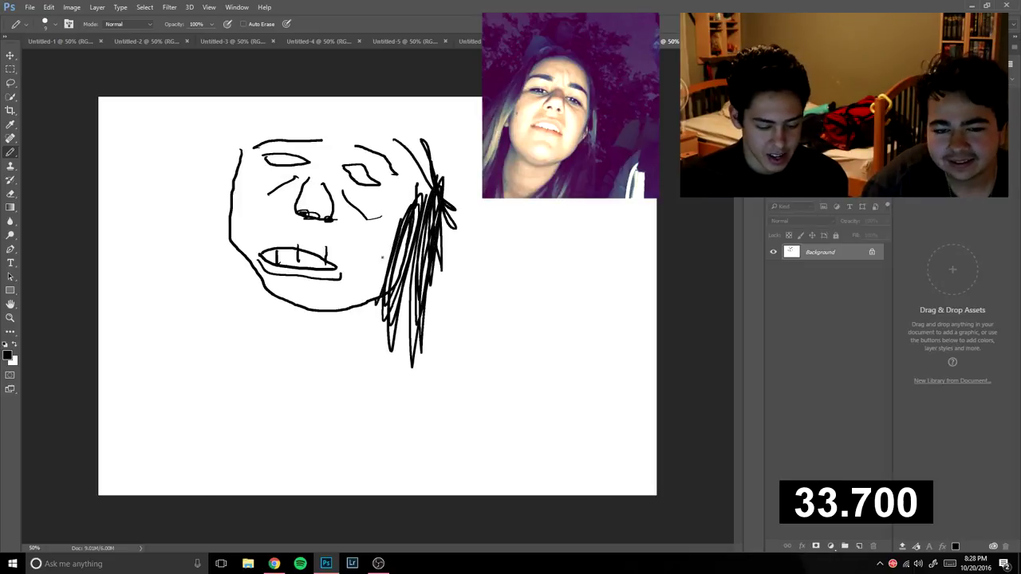
drag(398, 227, 423, 160)
drag(381, 128, 407, 159)
mouse_move(351, 124)
mouse_down()
mouse_move(418, 144)
mouse_move(335, 113)
mouse_move(244, 128)
mouse_move(236, 207)
mouse_up()
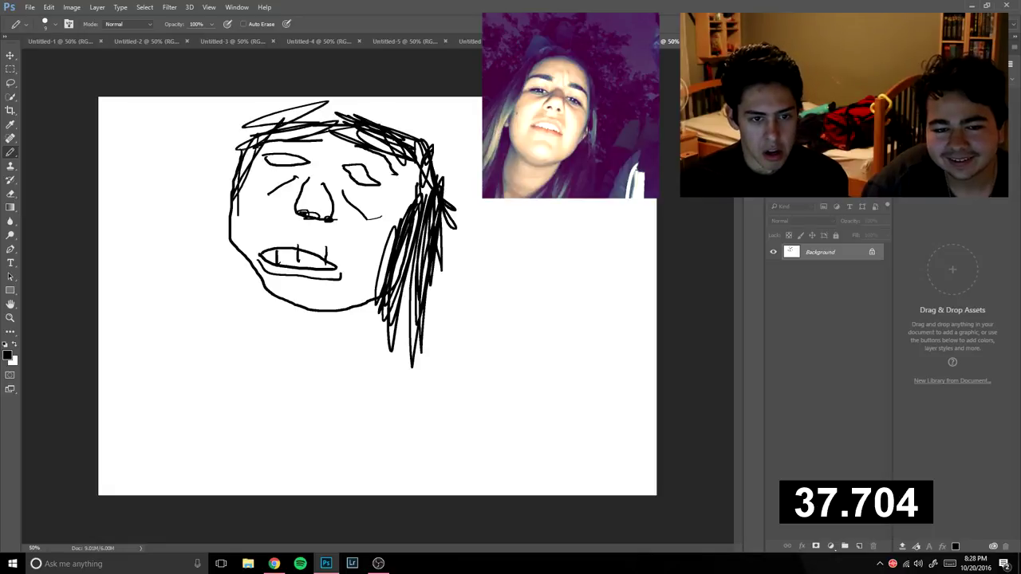
Scribble hair over the top-left of the head and down the left side.
drag(255, 120, 228, 223)
drag(279, 159, 263, 267)
mouse_move(239, 143)
mouse_down()
mouse_move(223, 255)
mouse_move(236, 315)
mouse_up()
mouse_move(243, 212)
mouse_down()
mouse_move(239, 287)
mouse_move(217, 295)
mouse_up()
mouse_move(243, 263)
mouse_down()
mouse_move(229, 294)
mouse_move(267, 207)
mouse_up()
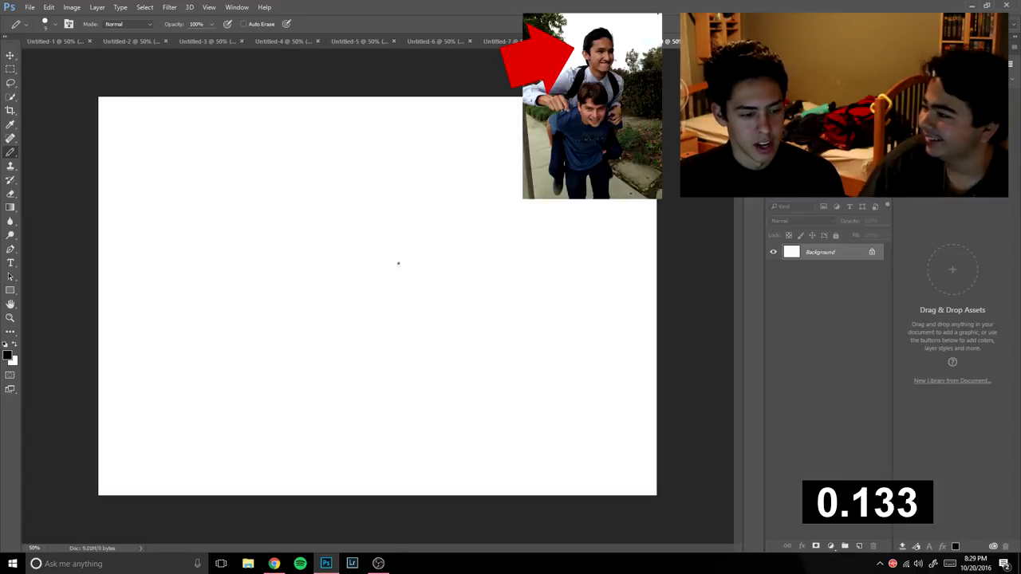
Draw a large curved nose, a cheek curve and blocky teeth divided by short lines.
mouse_move(405, 207)
mouse_down()
mouse_move(446, 291)
mouse_move(365, 290)
mouse_up()
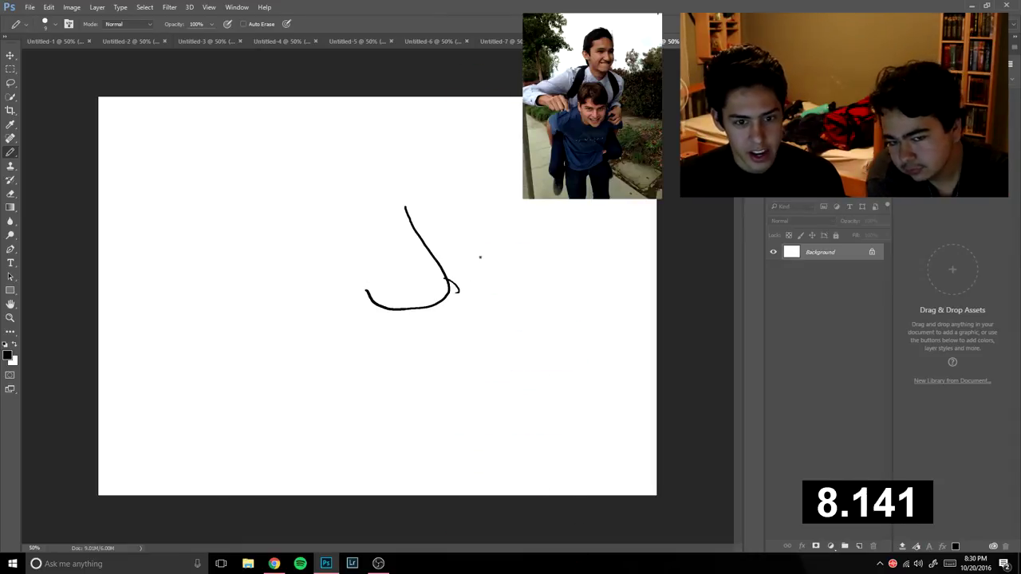
right_click(457, 254)
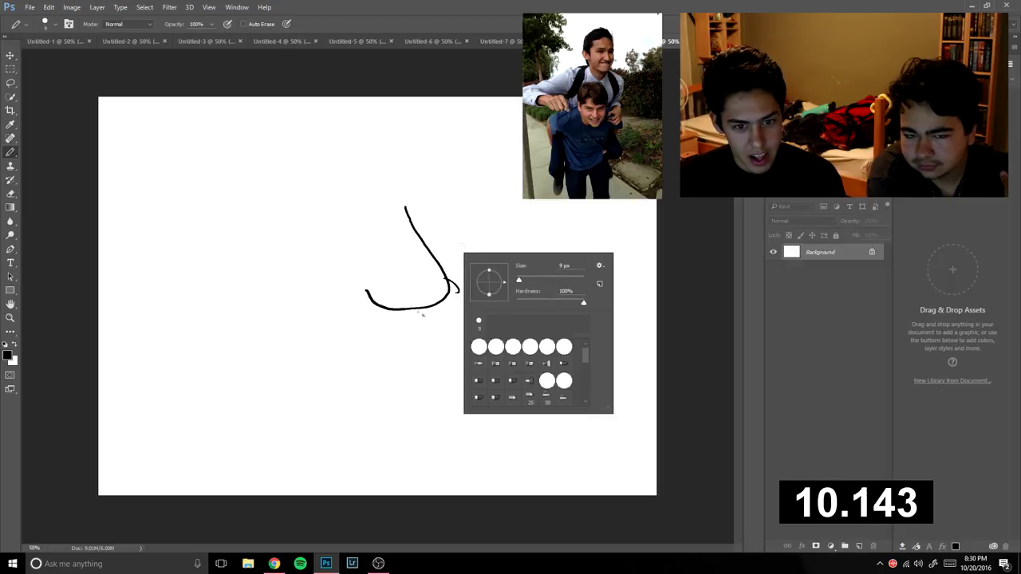
click(459, 254)
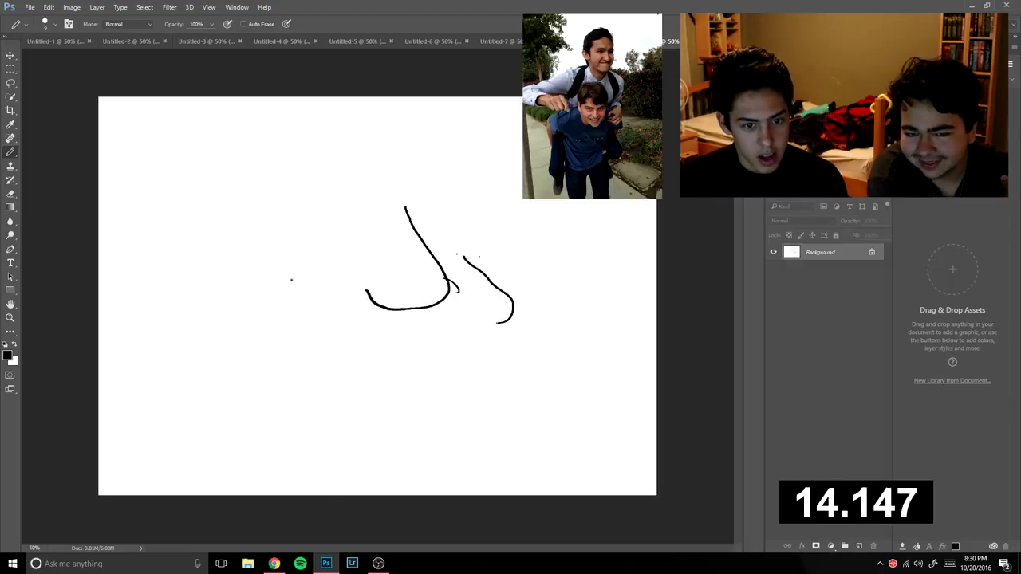
drag(370, 258, 338, 316)
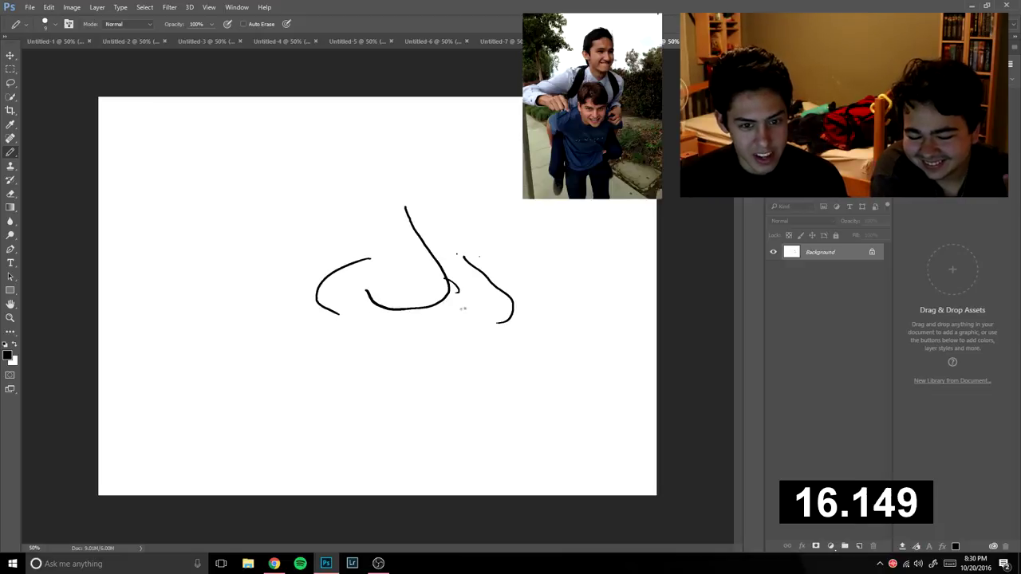
mouse_move(467, 301)
mouse_down()
mouse_move(344, 316)
mouse_move(458, 307)
mouse_move(411, 327)
mouse_up()
drag(379, 318, 380, 332)
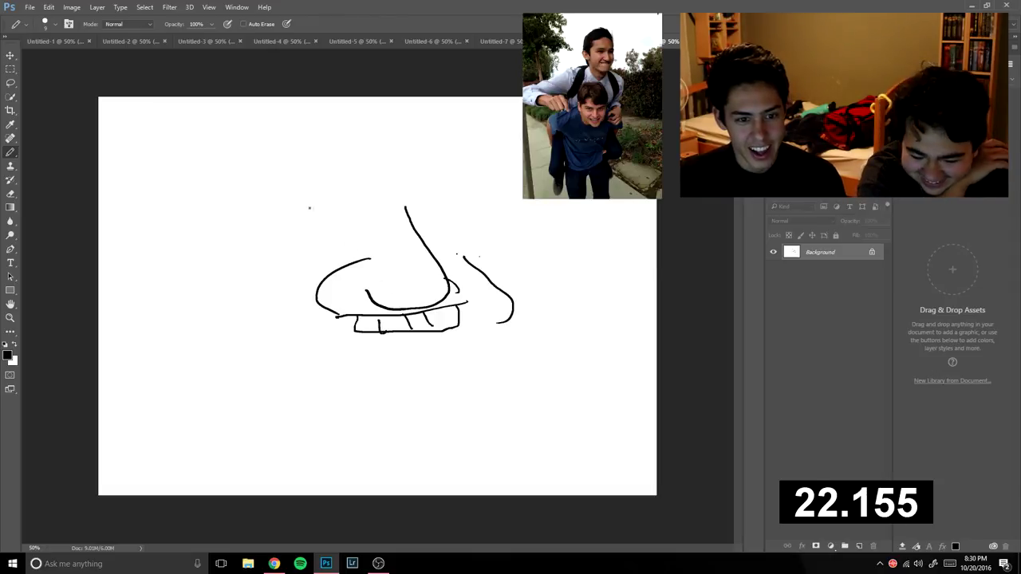
Draw two squinting eyes with pupils and eyebrows above the nose.
drag(359, 204, 309, 215)
drag(469, 201, 500, 204)
drag(437, 206, 433, 212)
click(357, 209)
drag(357, 209, 283, 197)
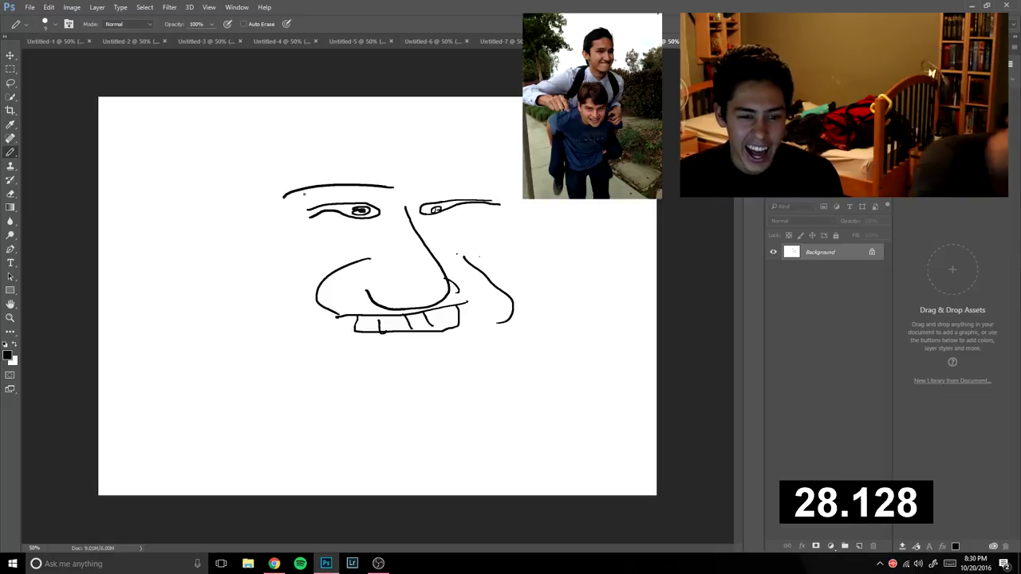
drag(452, 184, 515, 180)
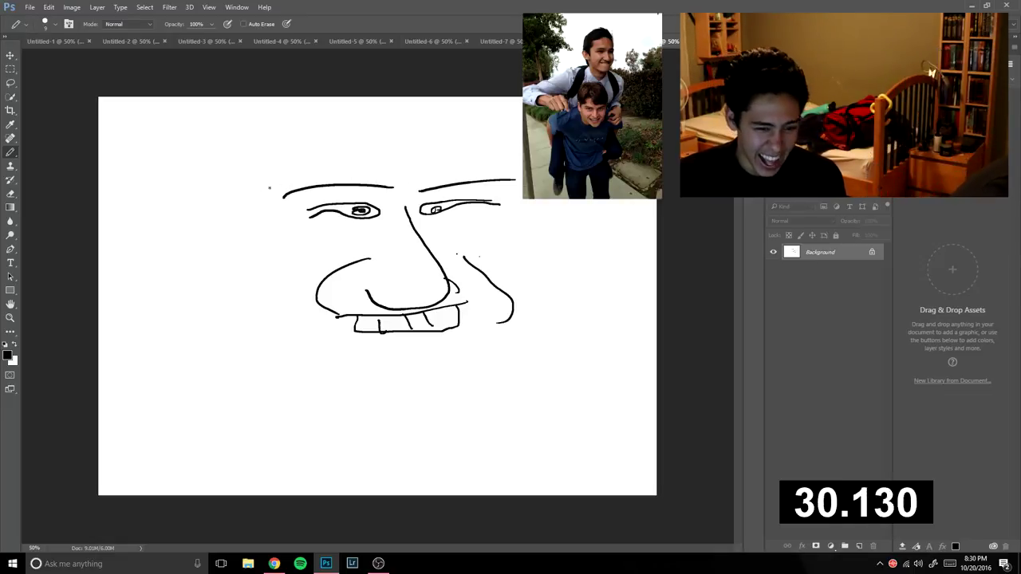
Add the ear, forehead line, right face side, jaw and the hair outline.
drag(252, 248, 249, 240)
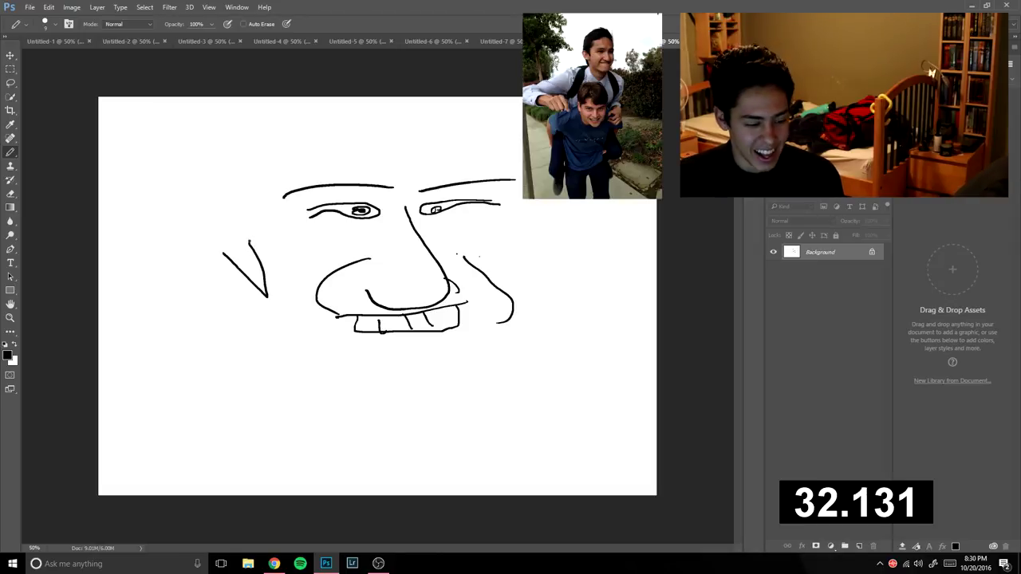
drag(279, 154, 453, 137)
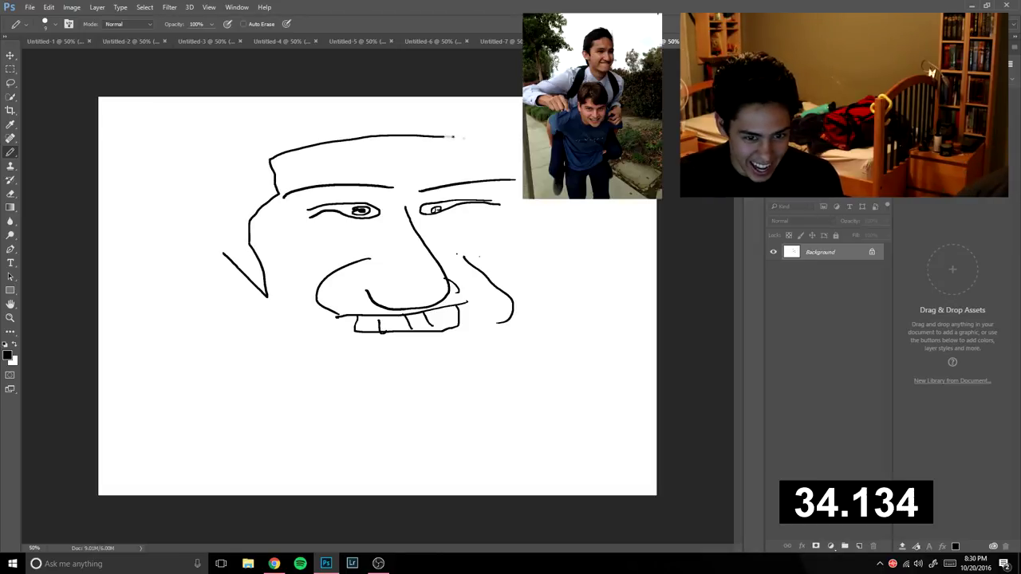
drag(515, 142, 542, 144)
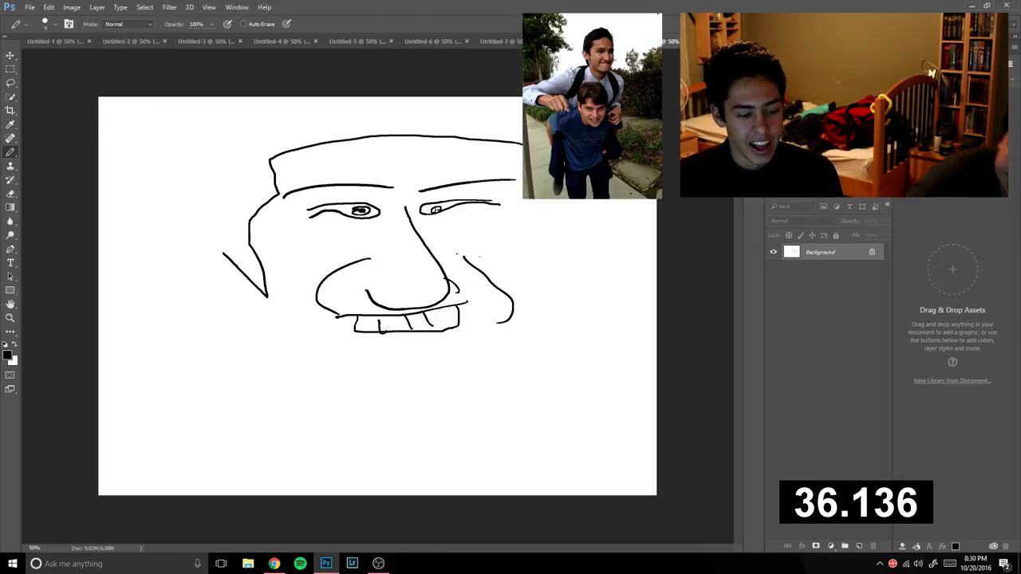
mouse_move(531, 201)
mouse_down()
mouse_move(428, 388)
mouse_move(279, 371)
mouse_move(254, 297)
mouse_up()
drag(460, 352, 361, 335)
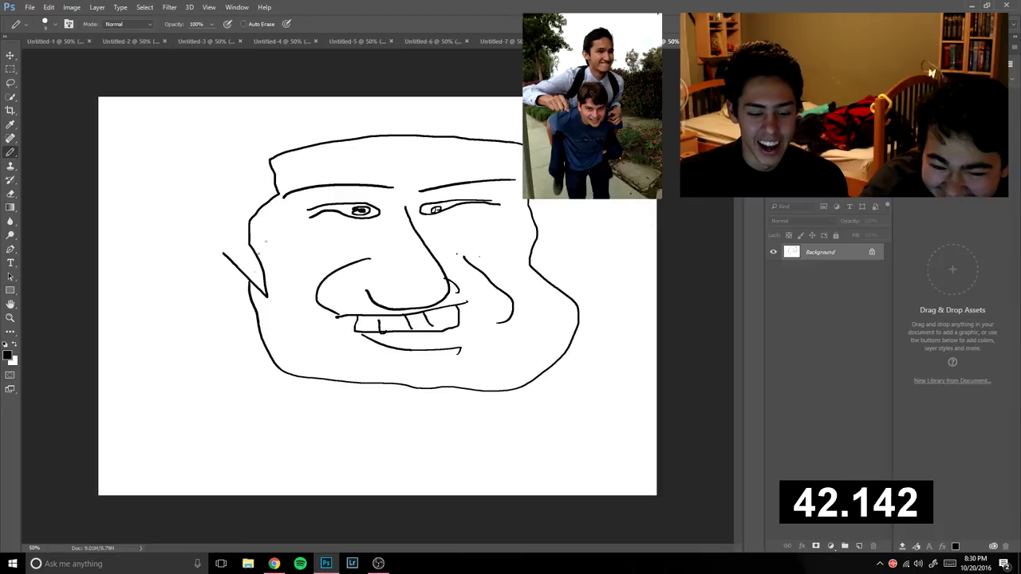
drag(353, 98, 248, 220)
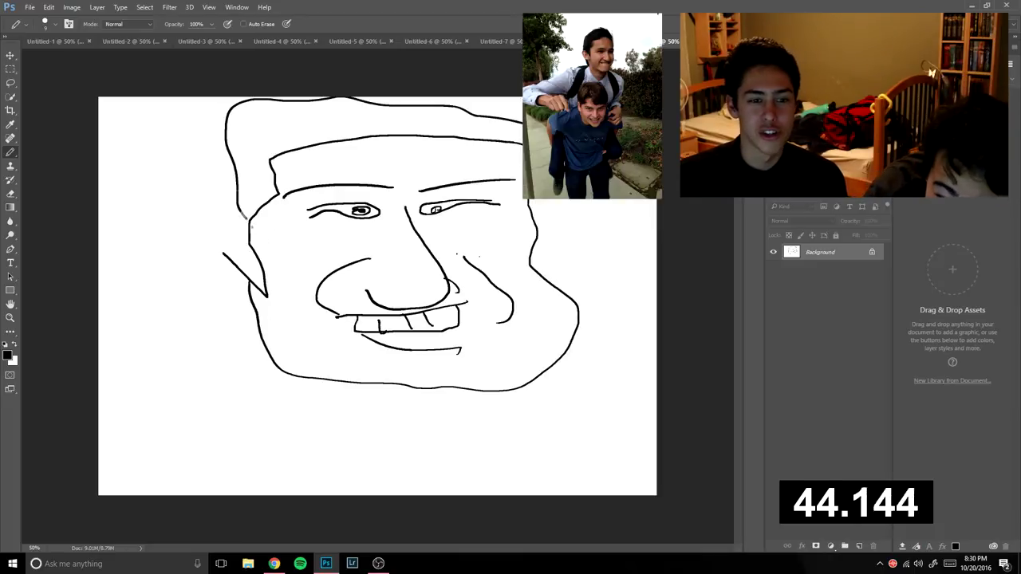
drag(240, 134, 229, 249)
drag(230, 156, 256, 131)
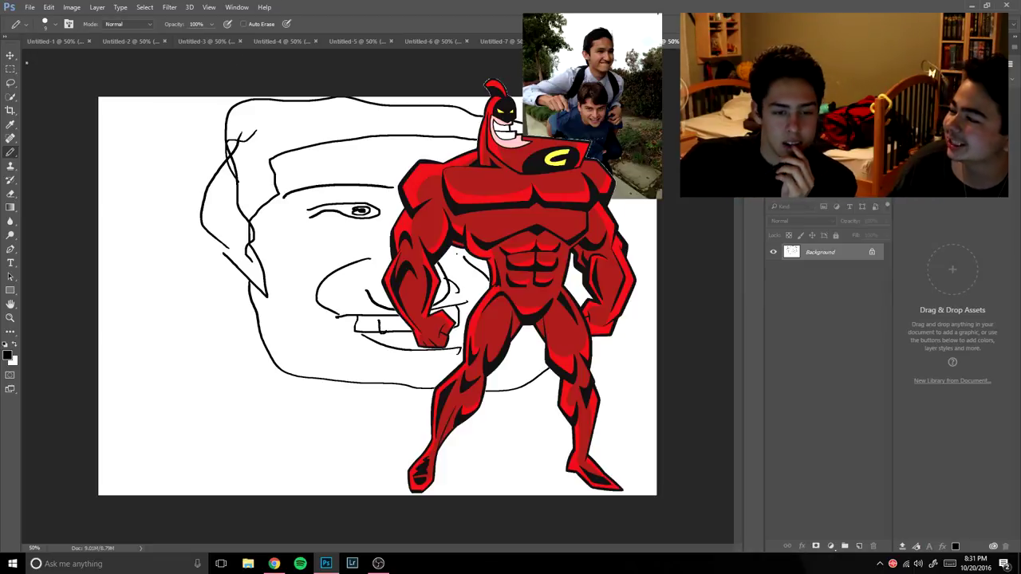
Create a new blank document with the default canvas settings.
click(30, 7)
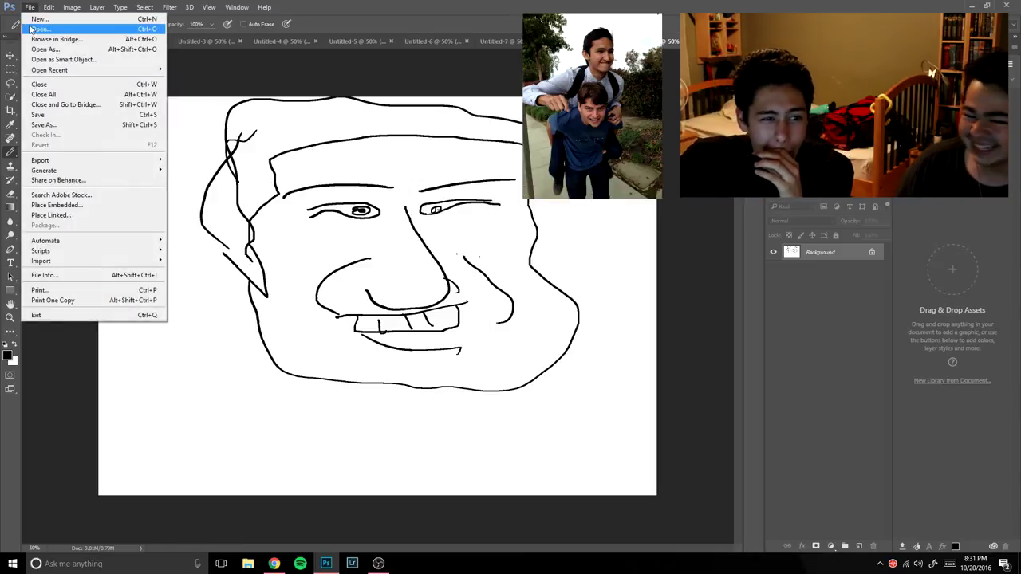
click(31, 28)
key(Return)
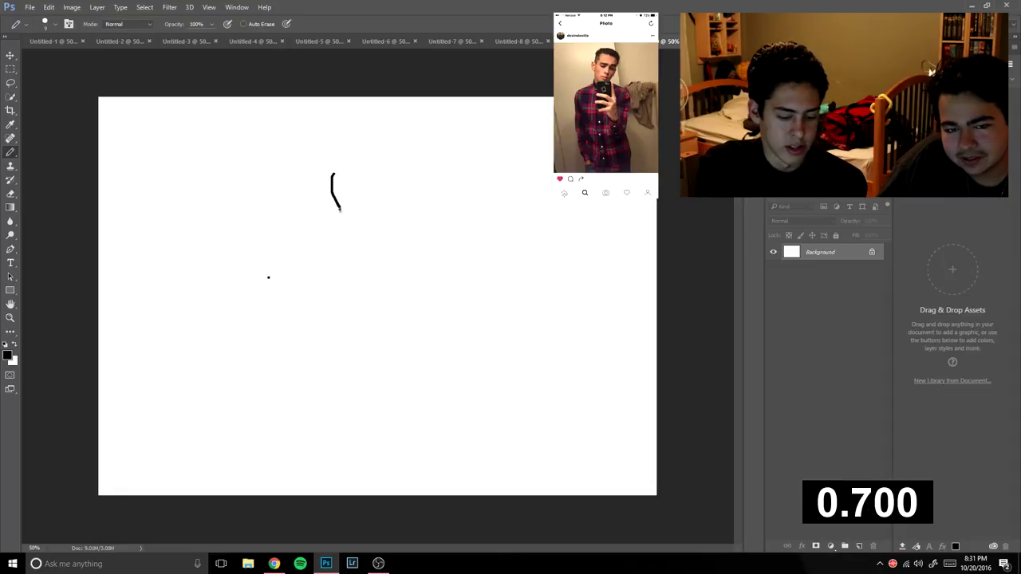
Sketch the head's sides and a boxy lower face containing an oval mouth.
mouse_move(341, 209)
mouse_down()
mouse_move(338, 226)
mouse_move(384, 272)
mouse_up()
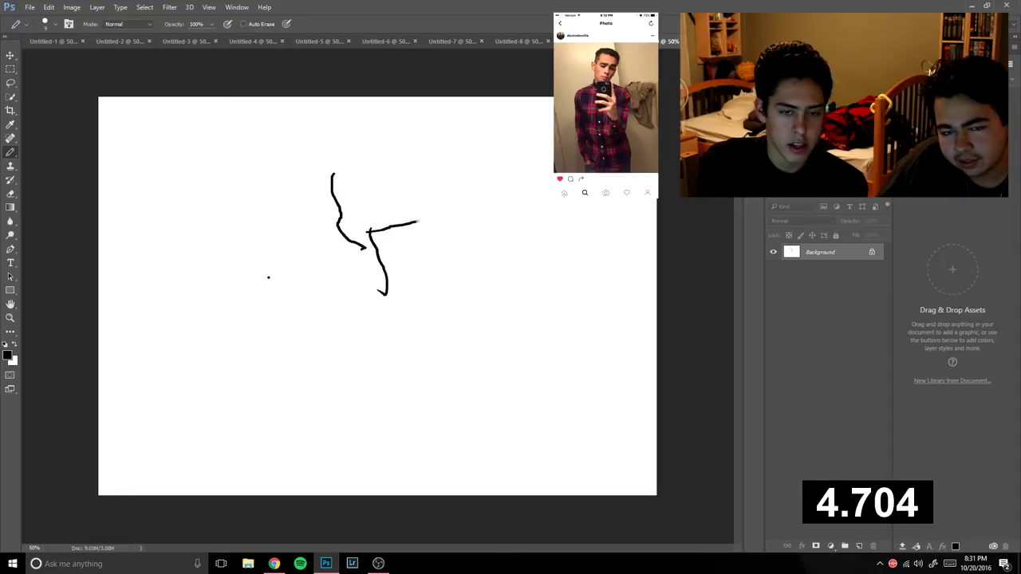
drag(417, 221, 426, 255)
drag(439, 300, 383, 304)
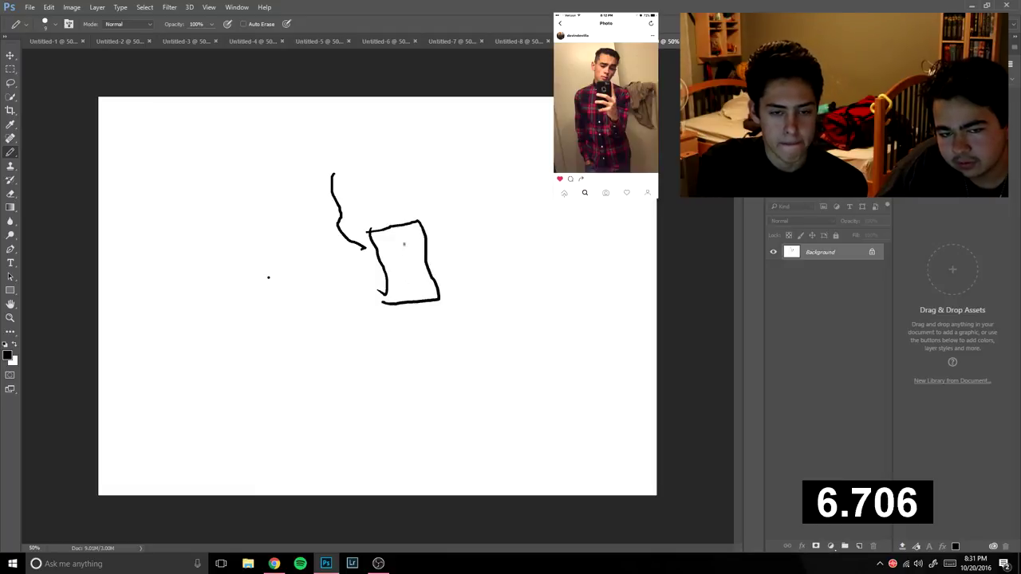
drag(419, 236, 395, 237)
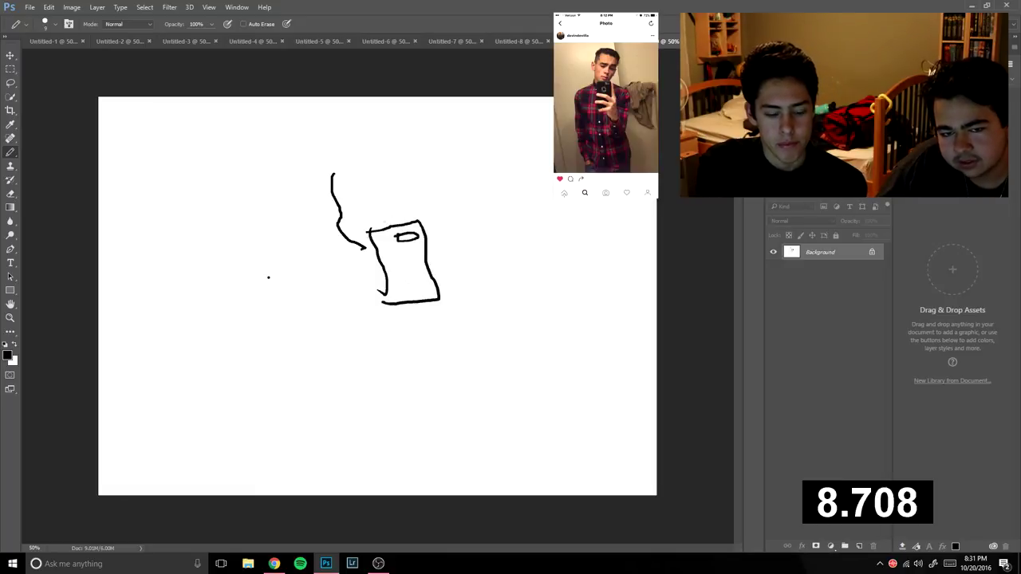
mouse_move(335, 182)
mouse_down()
mouse_move(334, 170)
mouse_move(368, 157)
mouse_move(402, 161)
mouse_up()
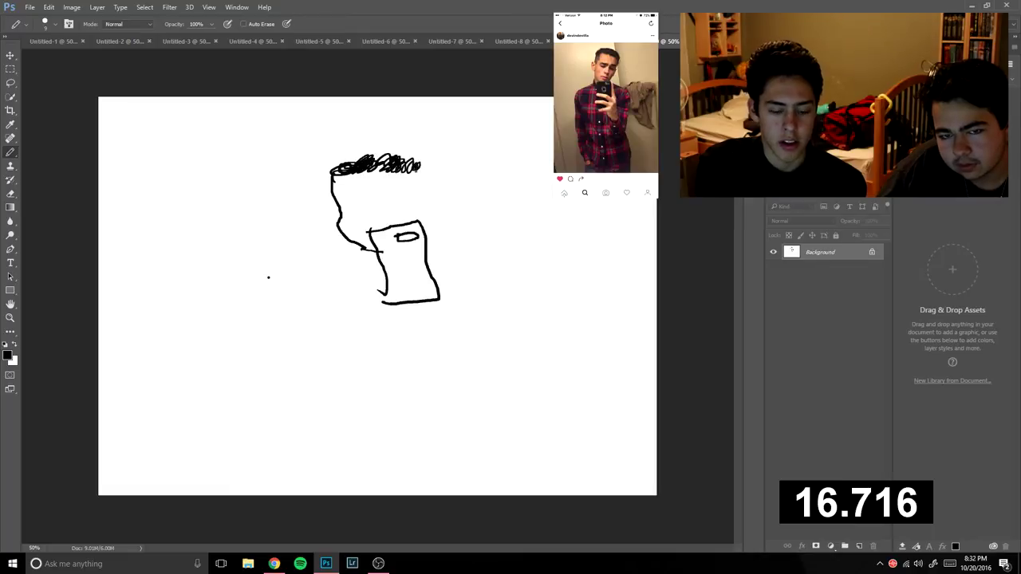
drag(414, 189, 421, 192)
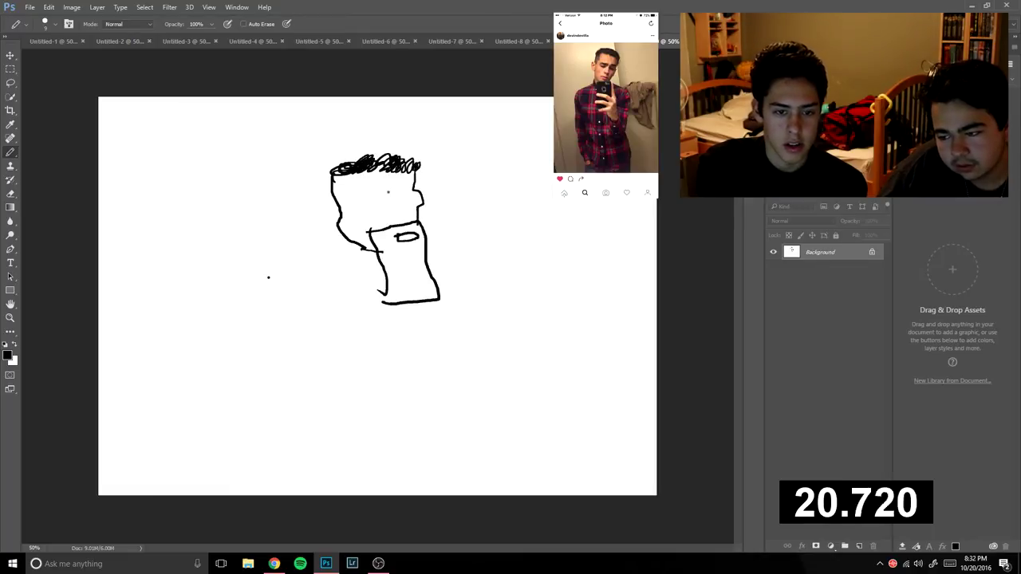
Add eyebrows, eyes, a nose and a short line below the mouth.
right_click(402, 185)
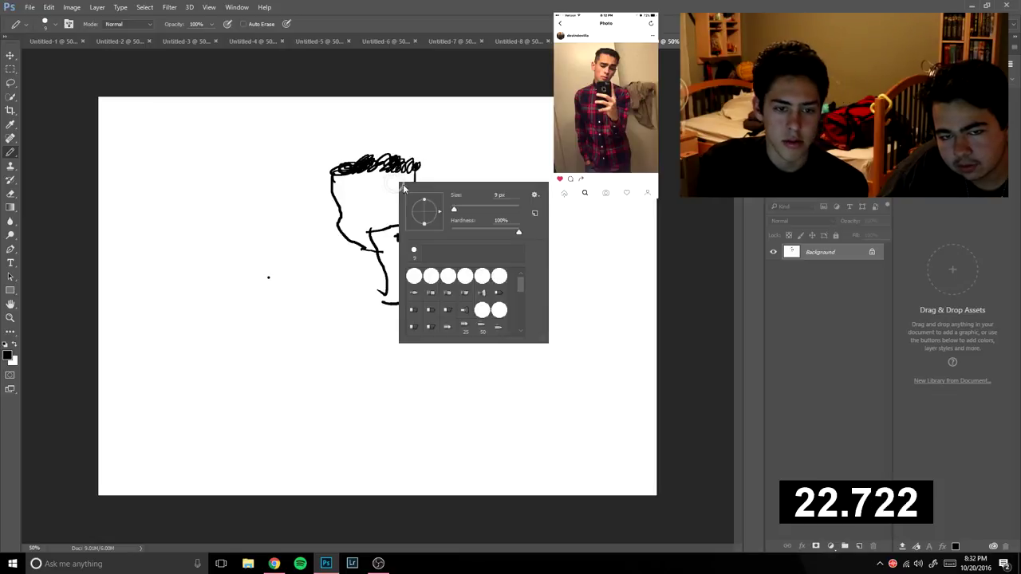
click(386, 187)
mouse_move(392, 191)
mouse_down()
mouse_move(401, 190)
mouse_move(374, 189)
mouse_move(382, 201)
mouse_up()
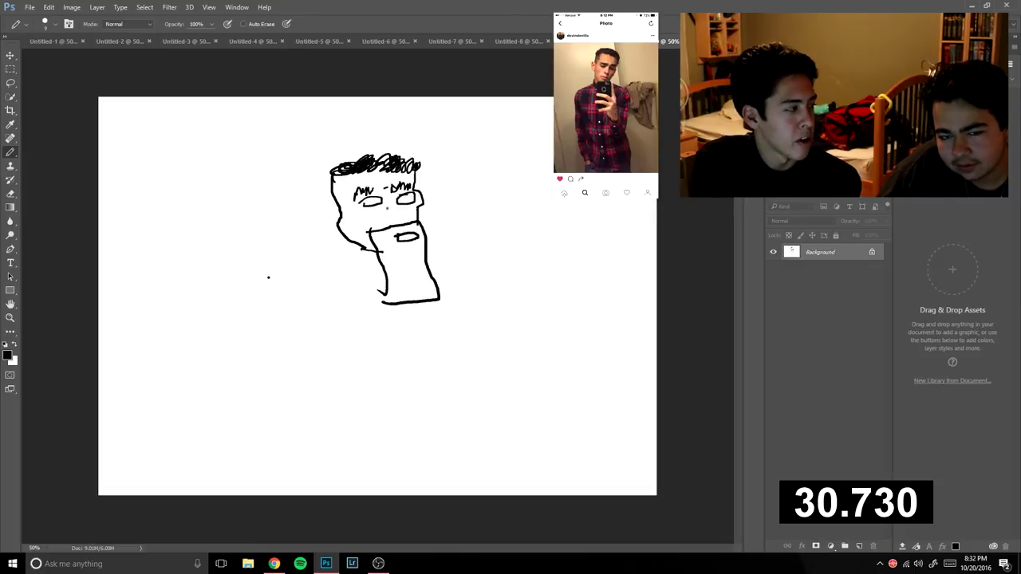
drag(389, 199, 400, 210)
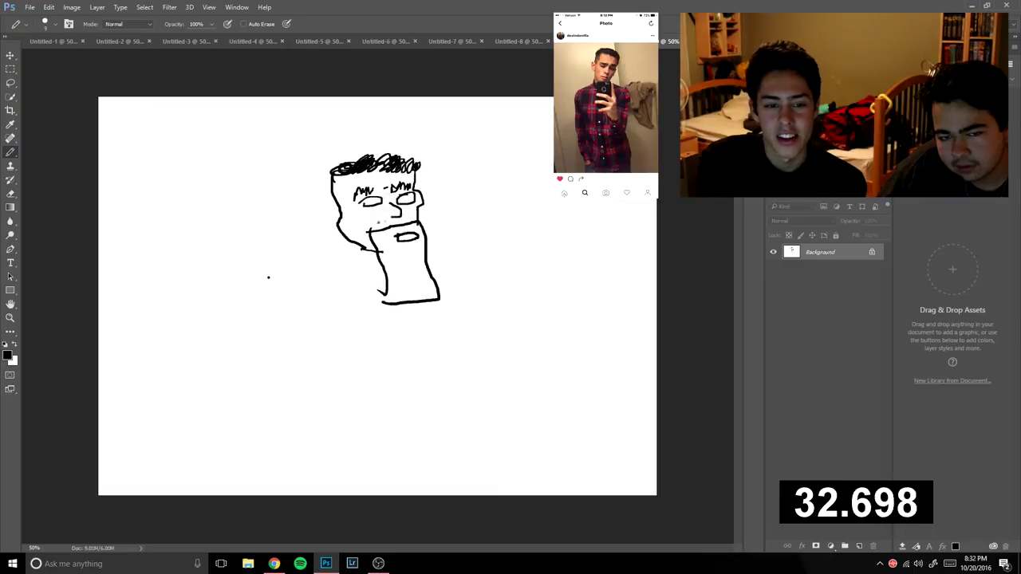
drag(367, 229, 382, 253)
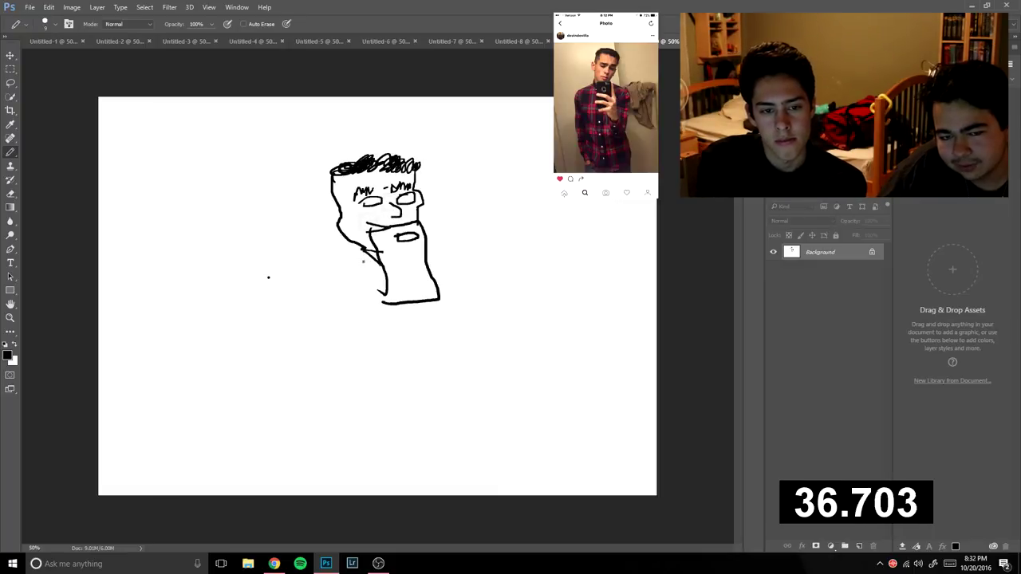
Sketch an arm across the torso, the body's left side and legs ending in a pointed foot.
mouse_move(439, 248)
mouse_down()
mouse_move(454, 282)
mouse_move(438, 308)
mouse_up()
mouse_move(364, 255)
mouse_down()
mouse_move(356, 313)
mouse_move(379, 348)
mouse_up()
drag(380, 310, 403, 344)
drag(426, 311, 403, 348)
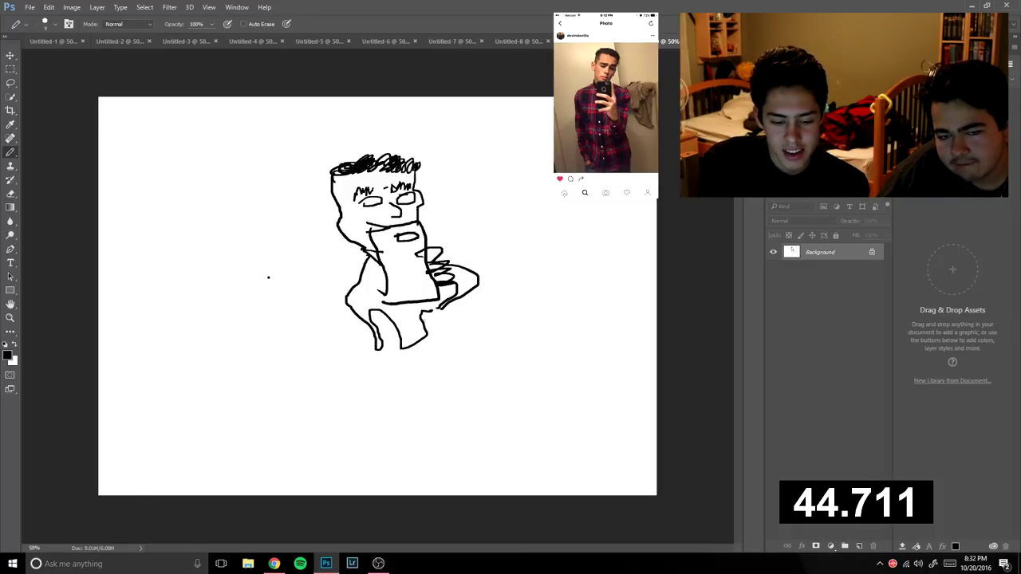
drag(369, 312, 437, 393)
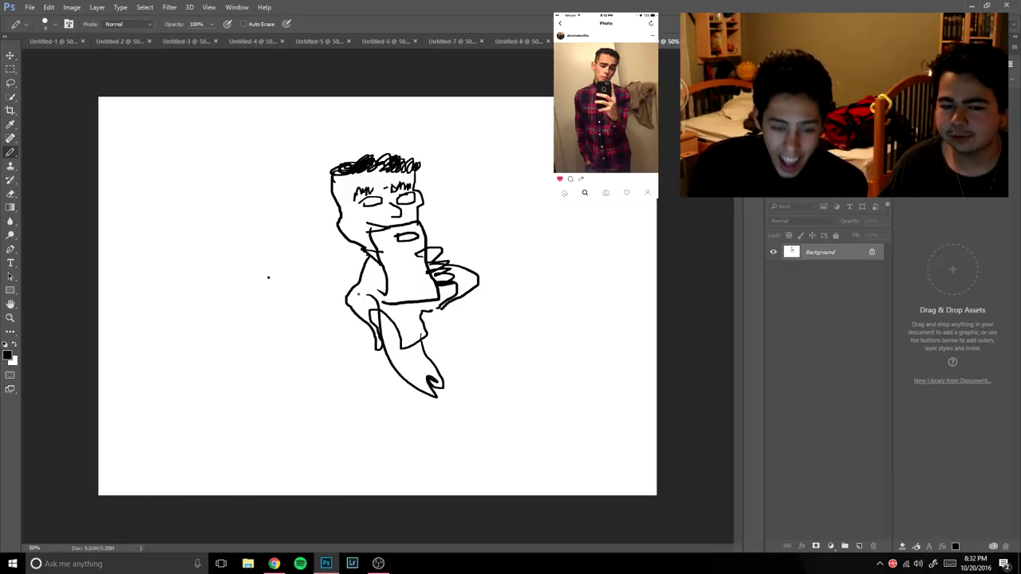